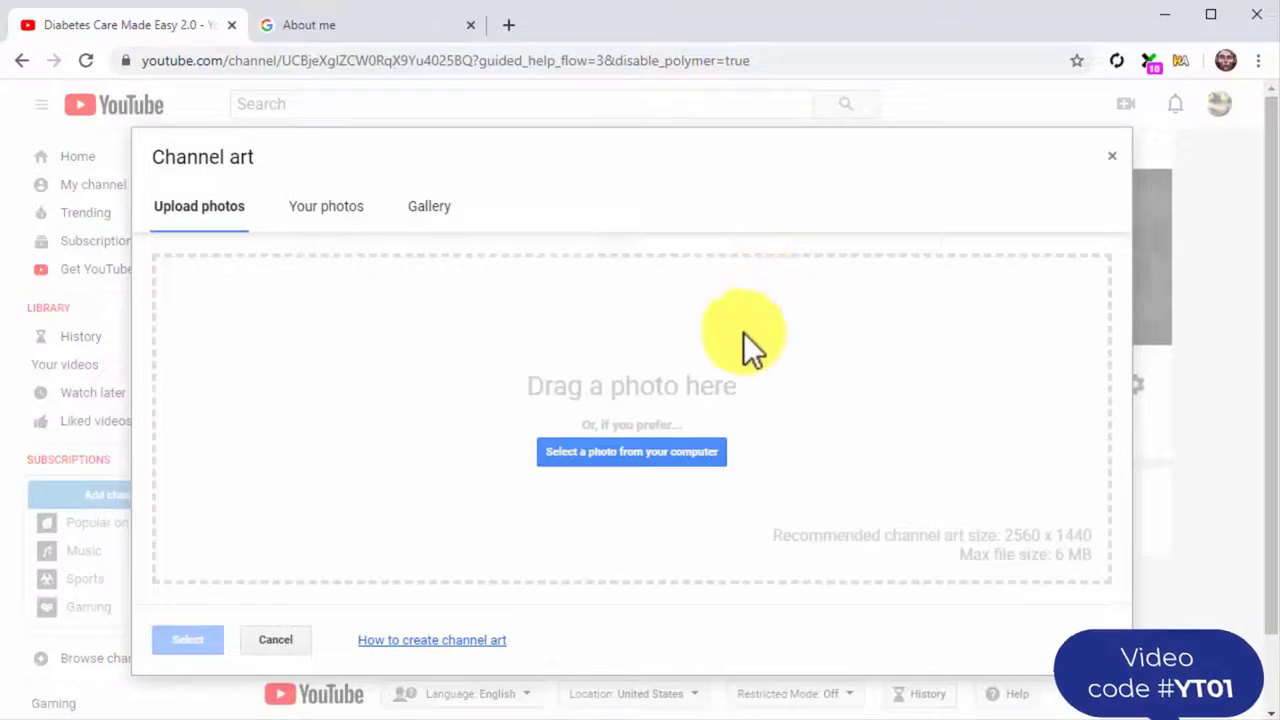
# - Upload the photo of colourful juice bottles from the computer and apply it as the channel art
pyautogui.click(696, 450)
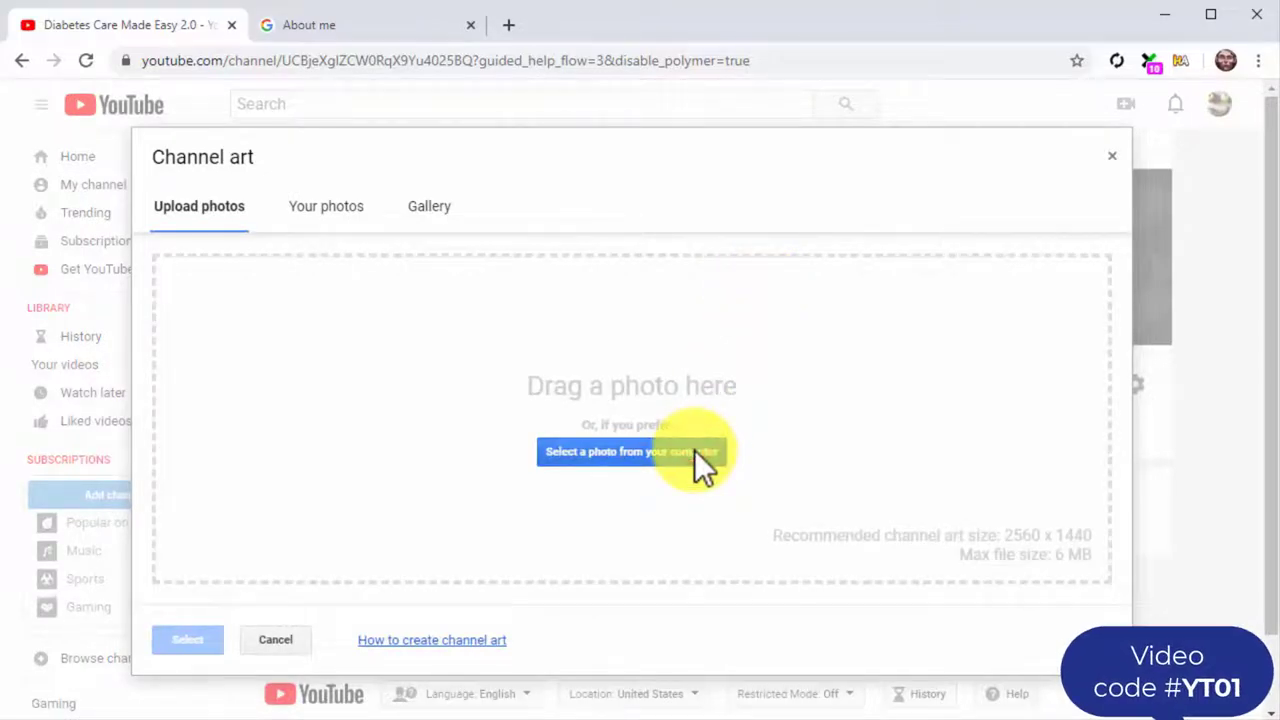
pyautogui.scroll(-3, 629, 403)
pyautogui.doubleClick(215, 196)
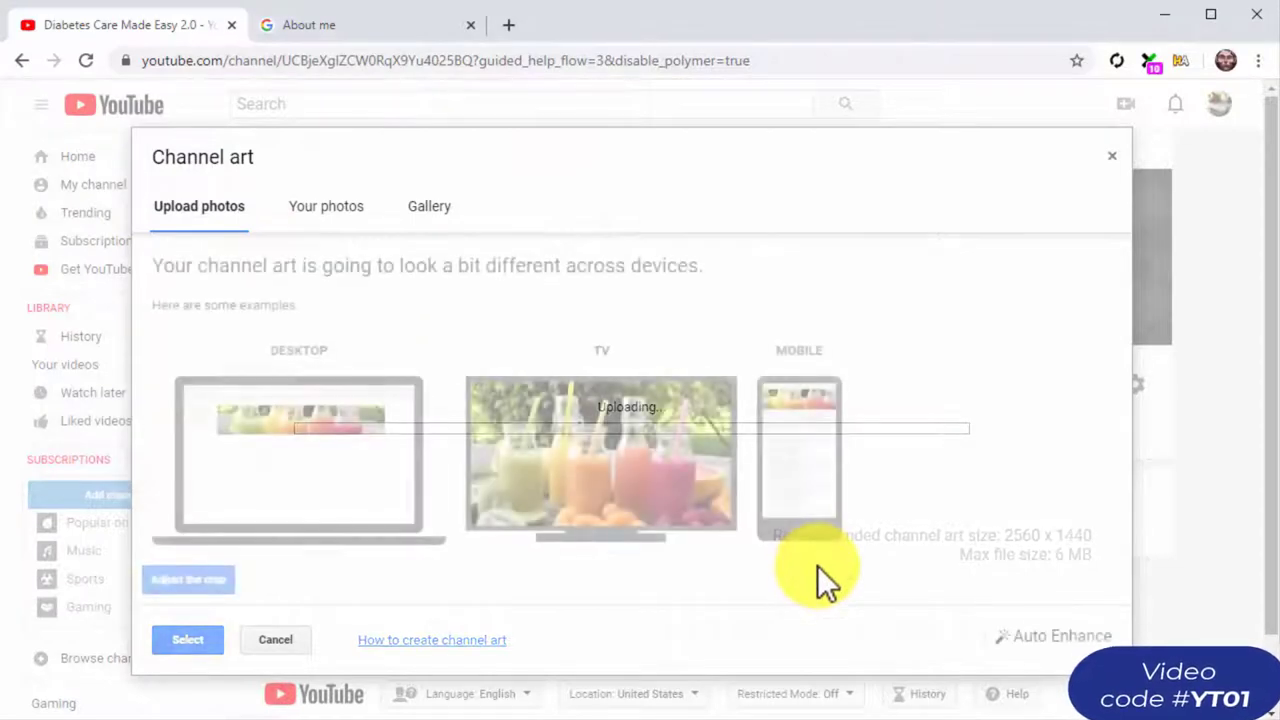
pyautogui.click(186, 639)
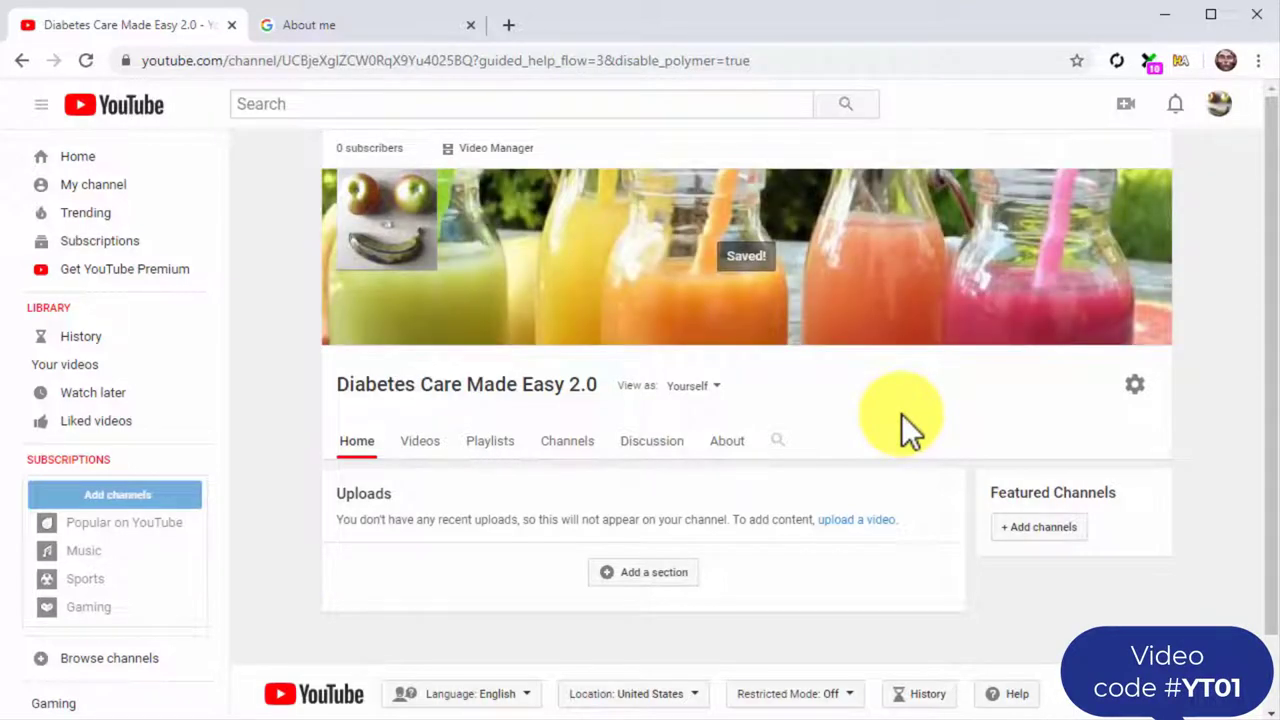
# - Add the channel description "Daily diabetes care tips, healthy eating tips, and healthy food recipes!" to the channel's About information and save it
pyautogui.click(722, 442)
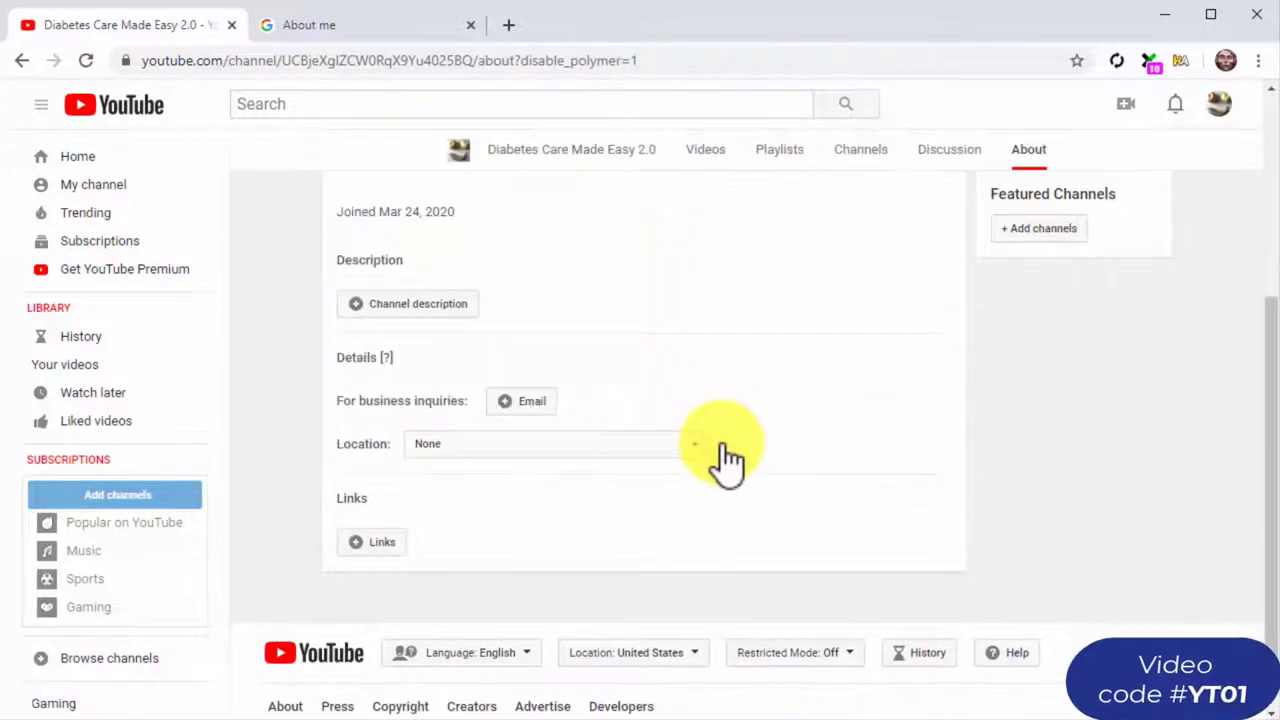
pyautogui.click(458, 304)
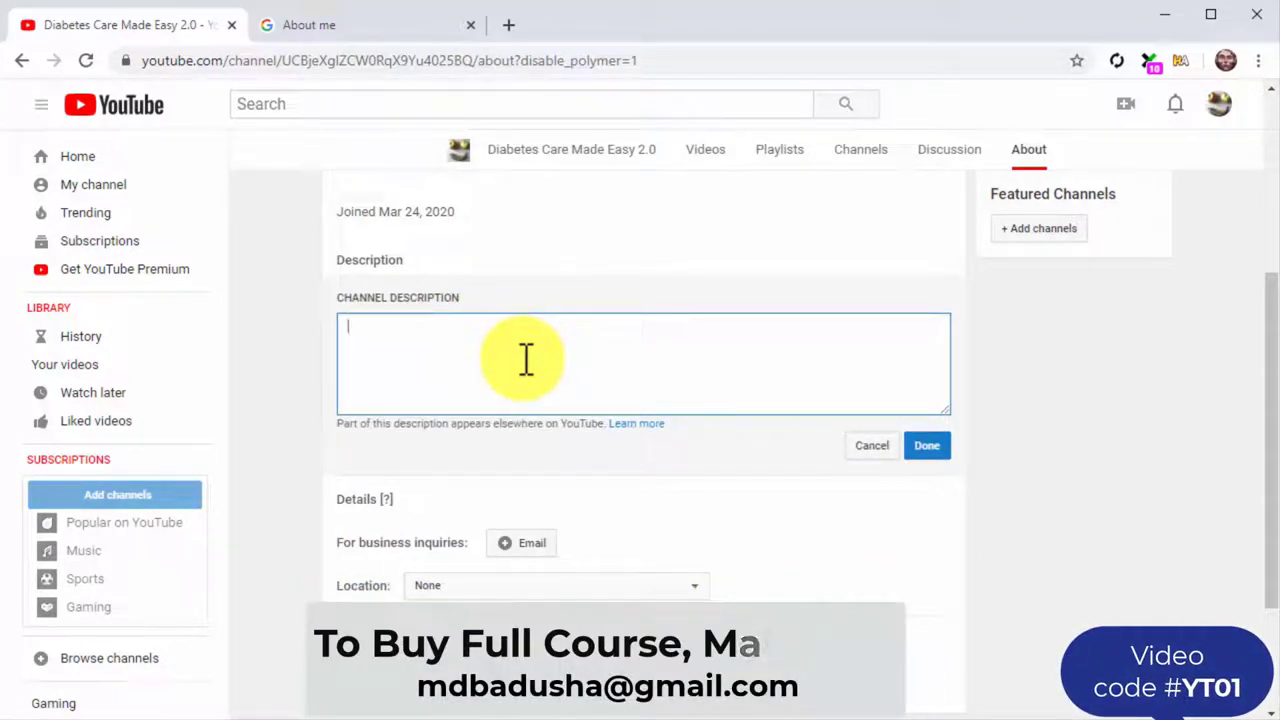
pyautogui.write('Daily')
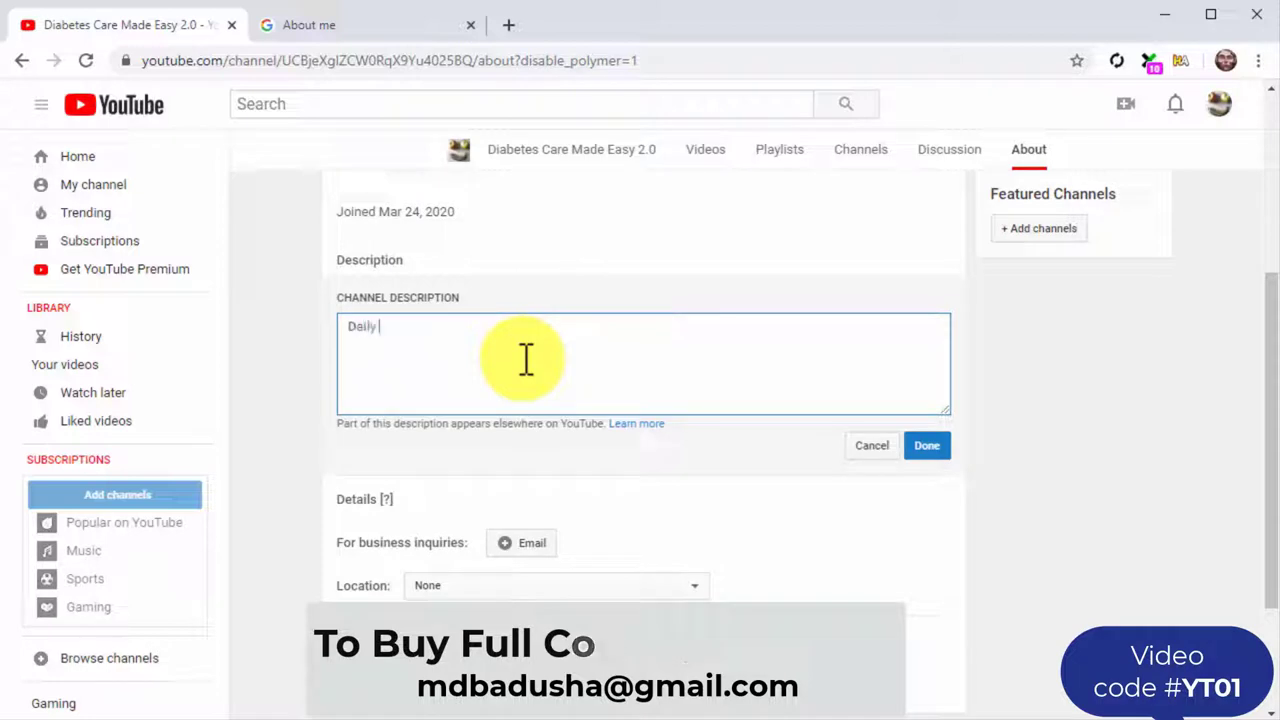
pyautogui.write(' diabetes care tips, ')
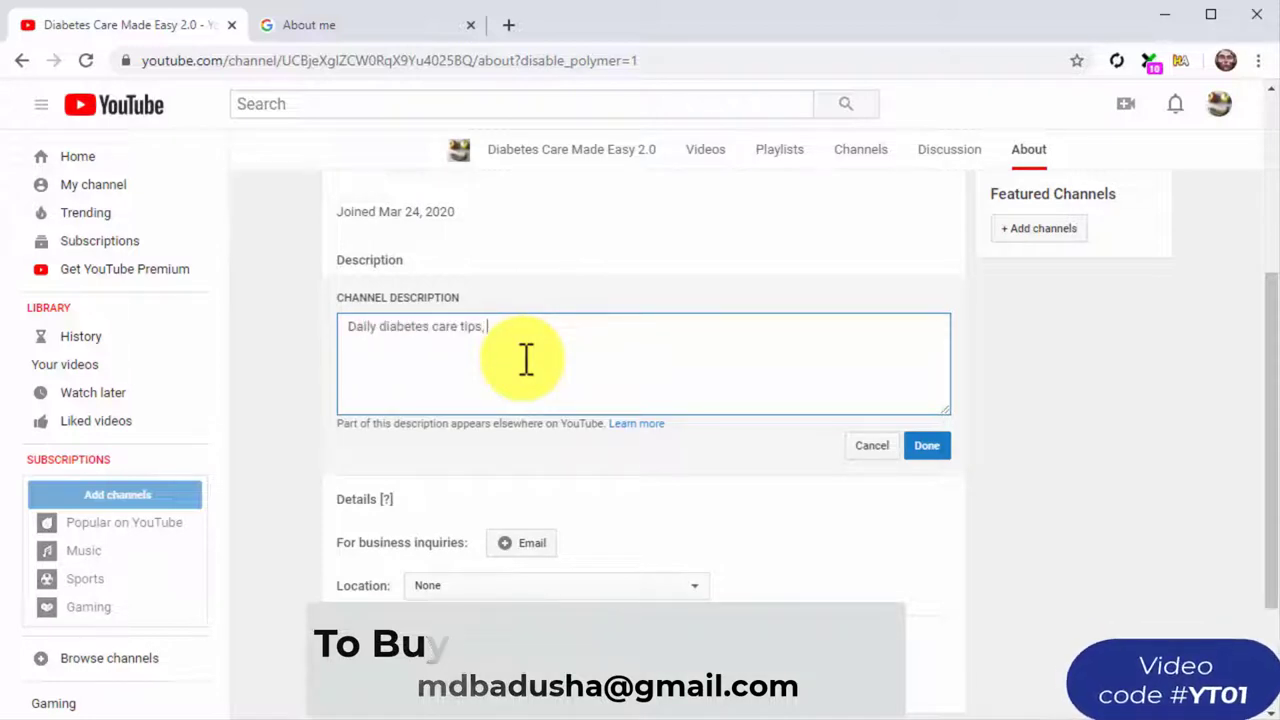
pyautogui.write('healthy eating t')
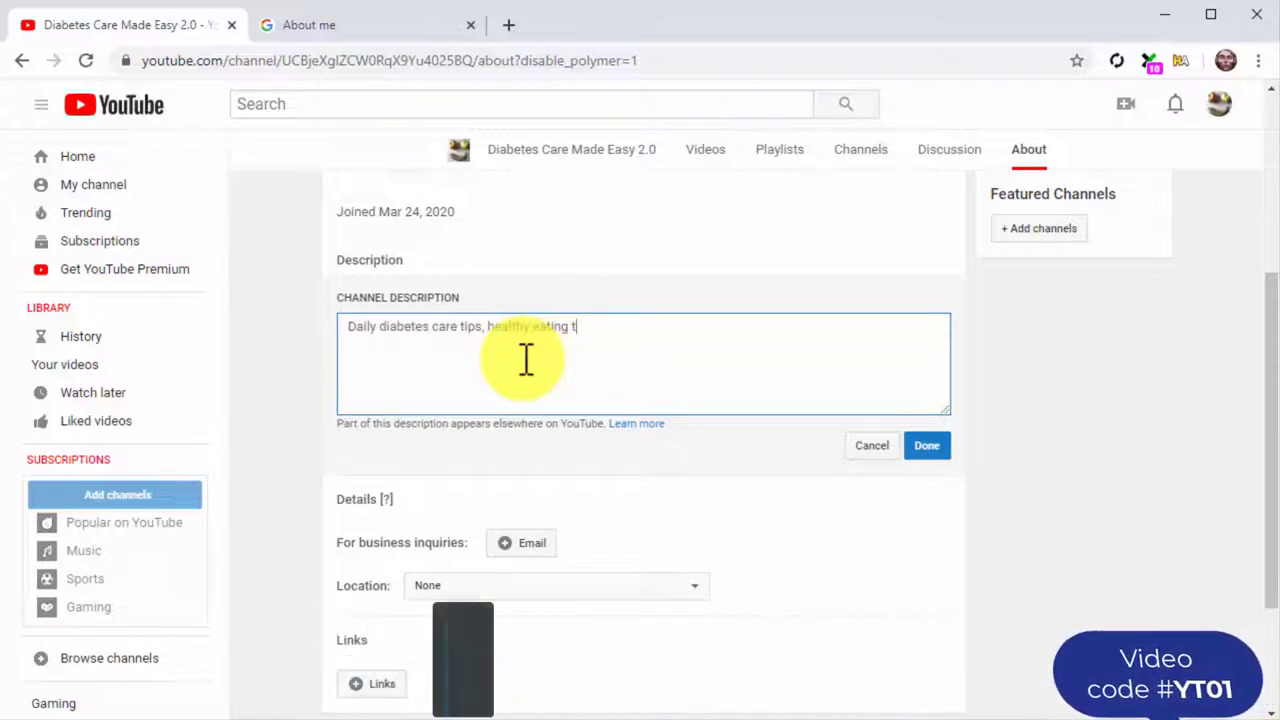
pyautogui.write('ips, and ')
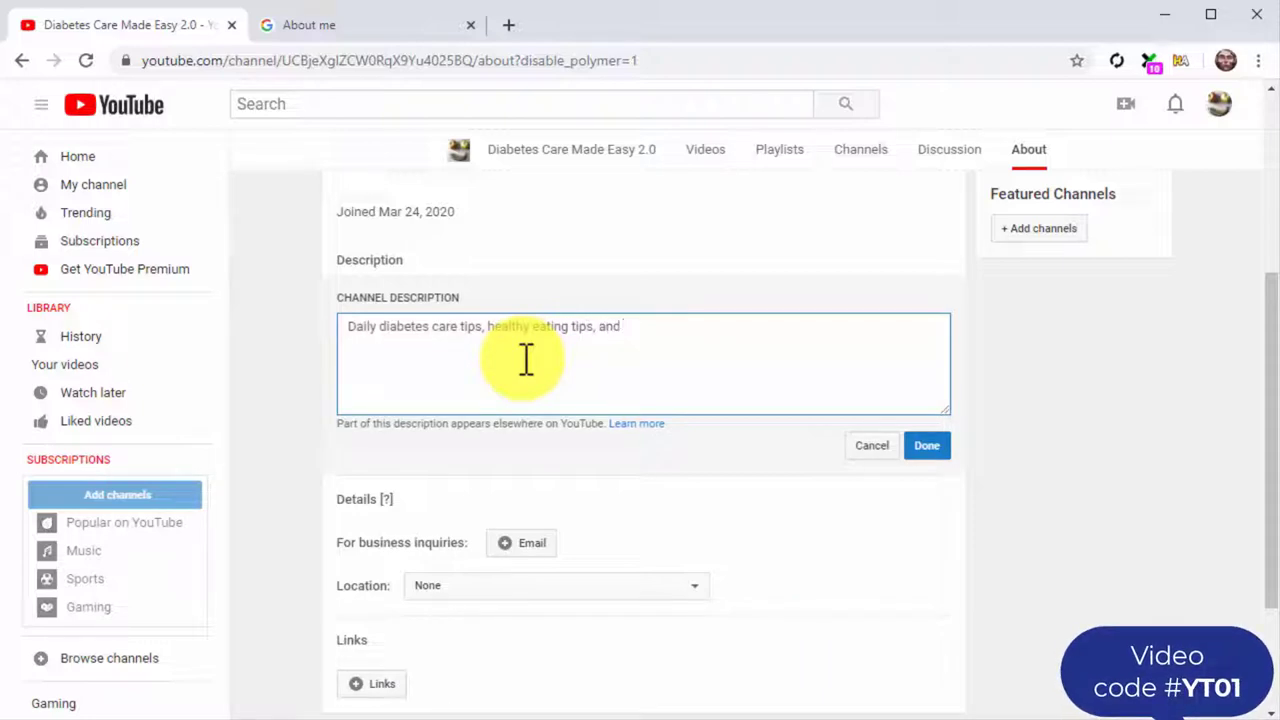
pyautogui.write('healthy food recipes!')
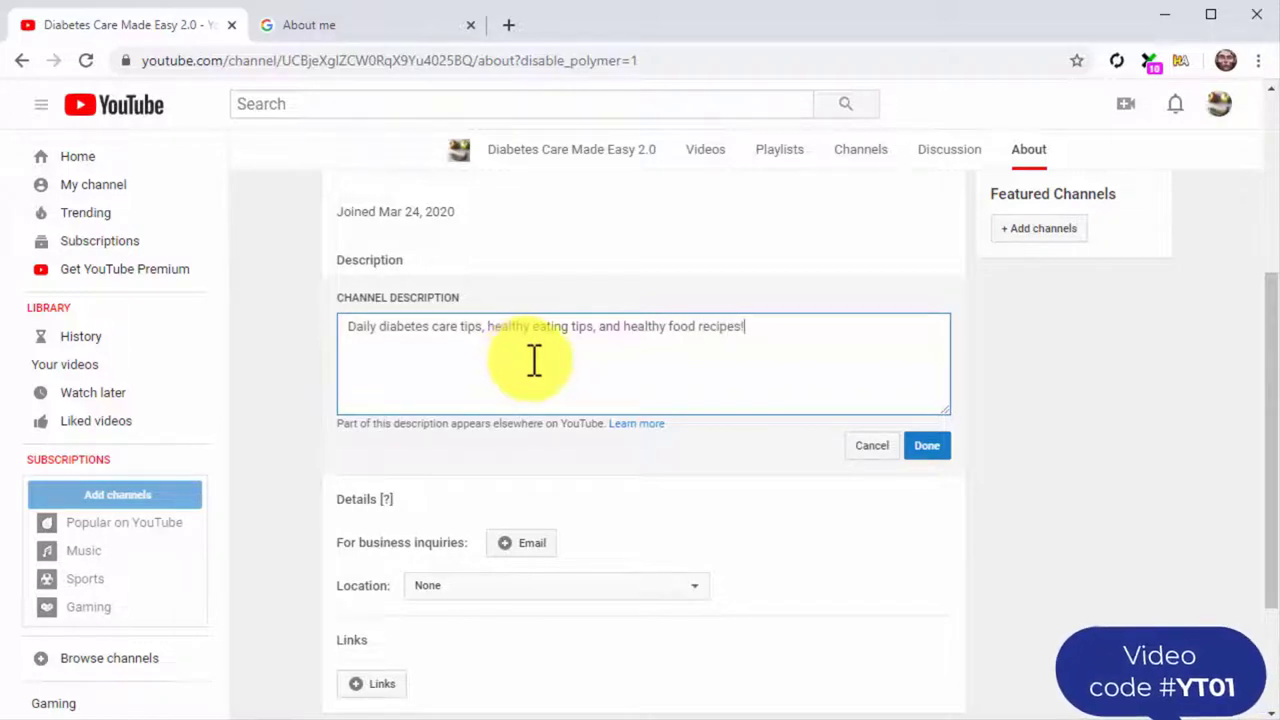
pyautogui.click(927, 447)
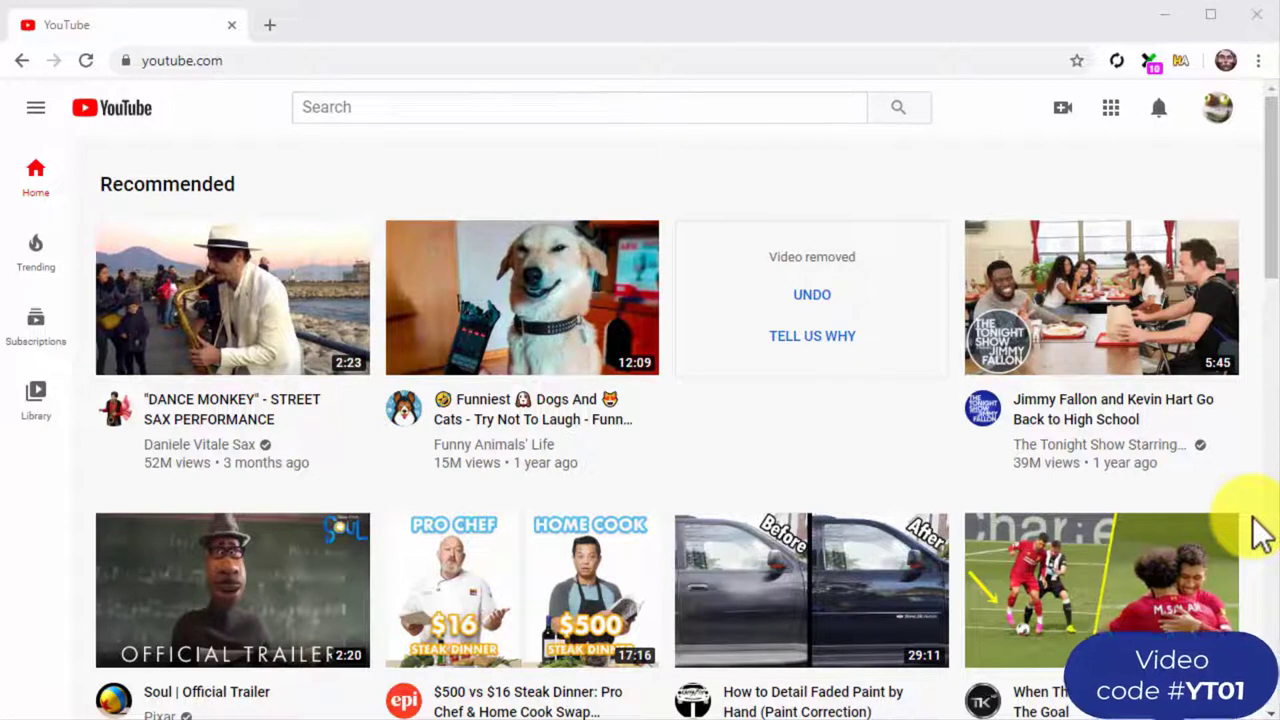
# - Go to YouTube Studio and upload the video file "5 Healthy Eating Tips No One's Giving" as a new video
pyautogui.click(1219, 108)
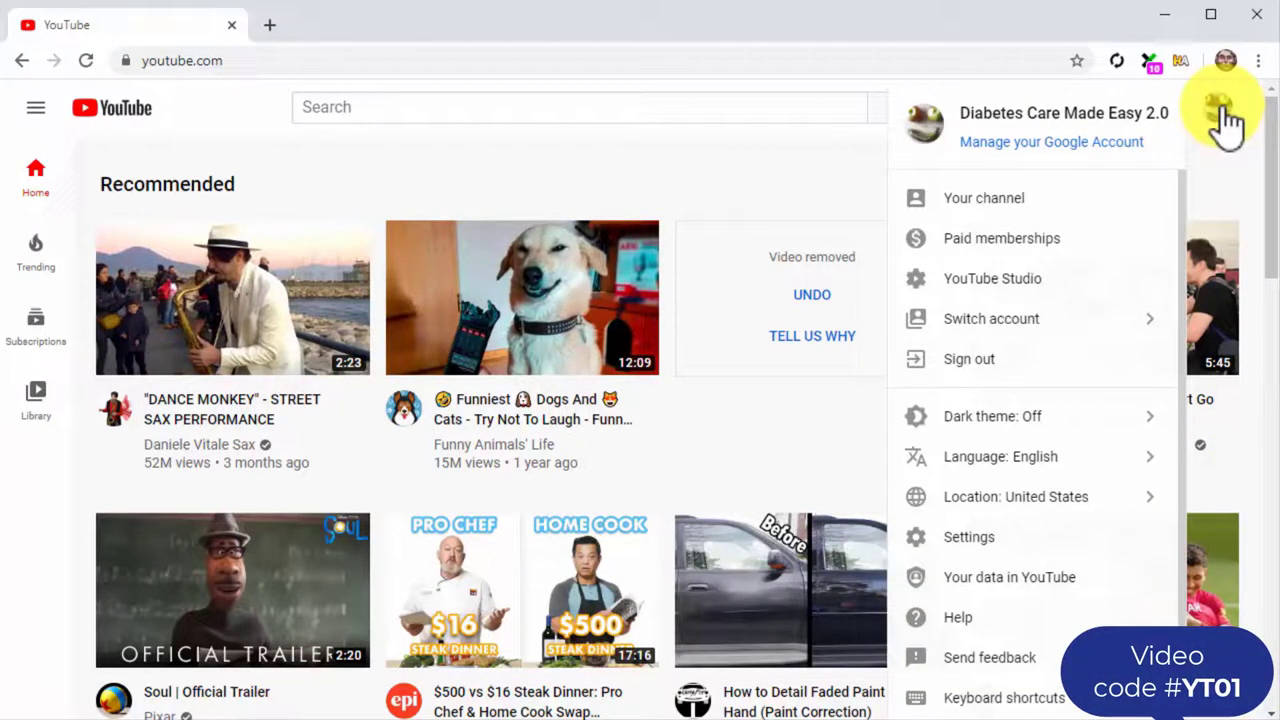
pyautogui.click(1043, 282)
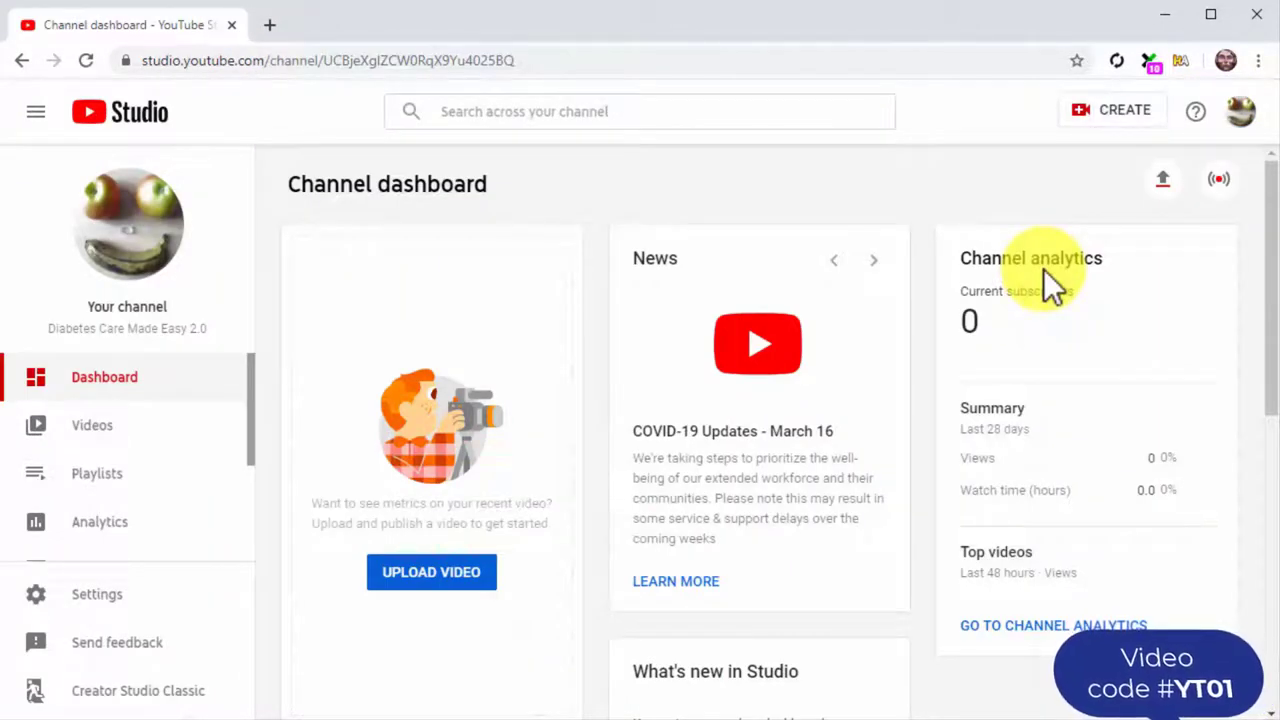
pyautogui.click(1108, 120)
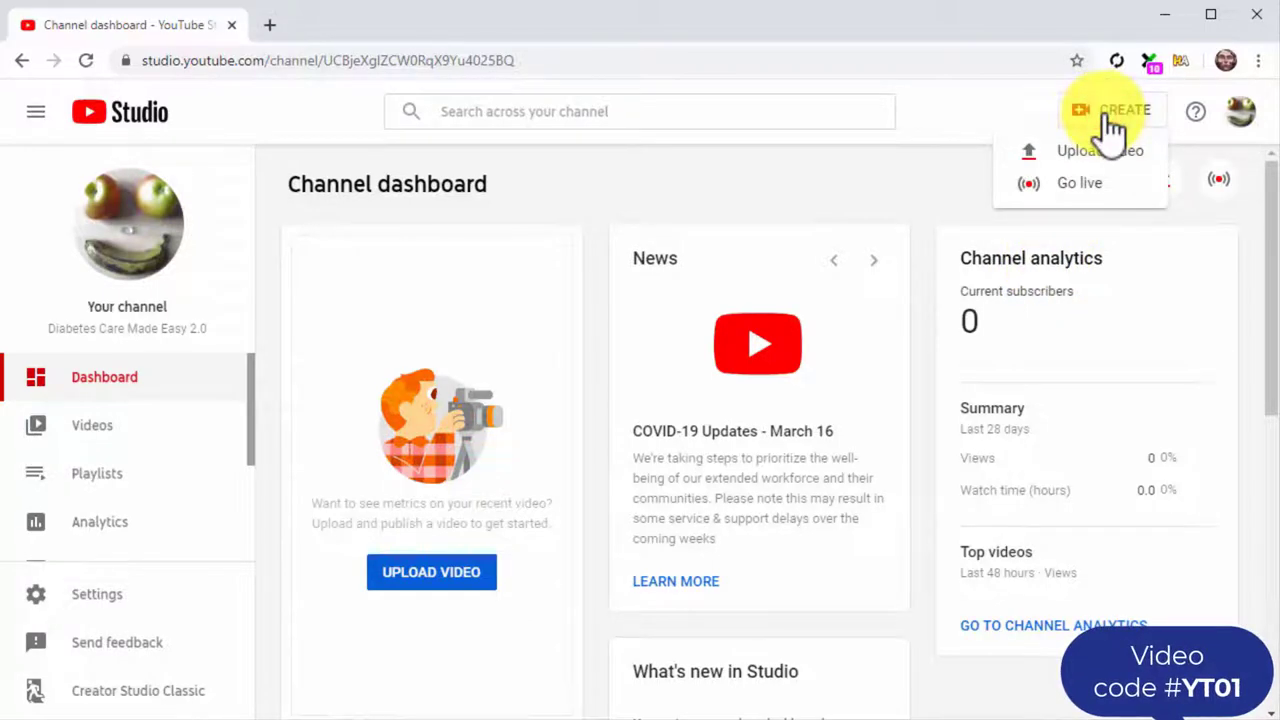
pyautogui.click(1104, 152)
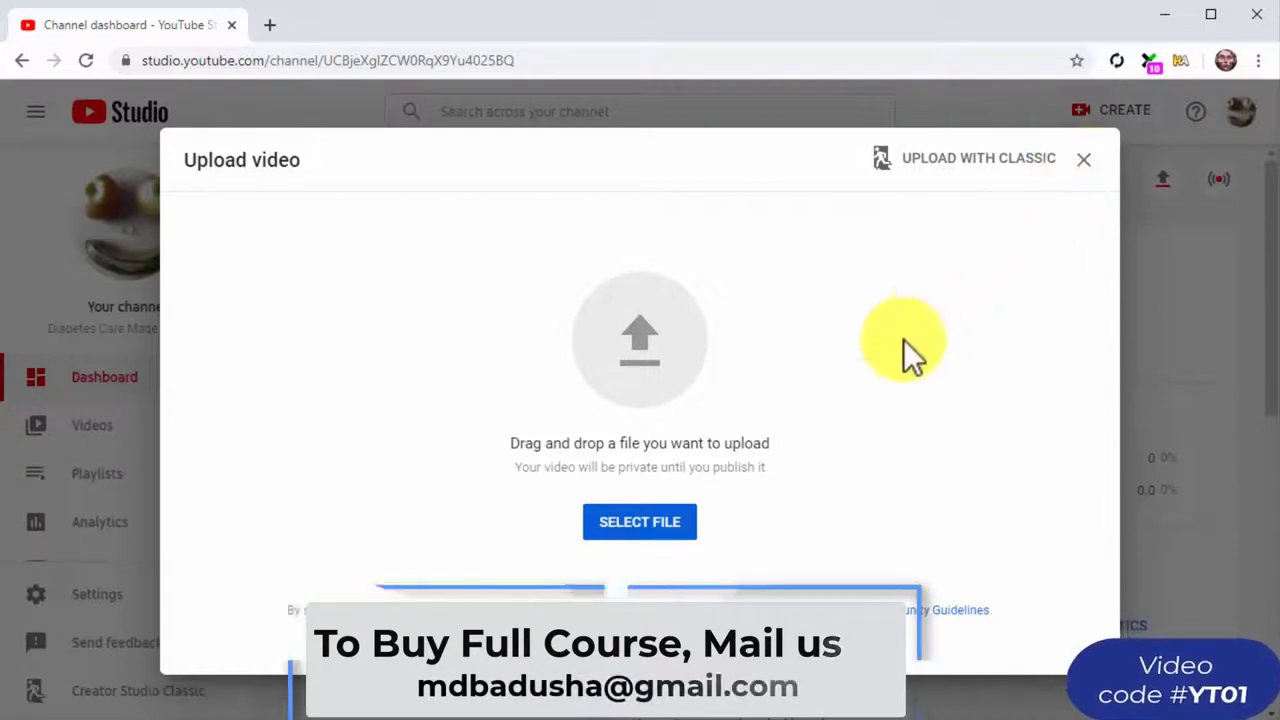
pyautogui.click(663, 537)
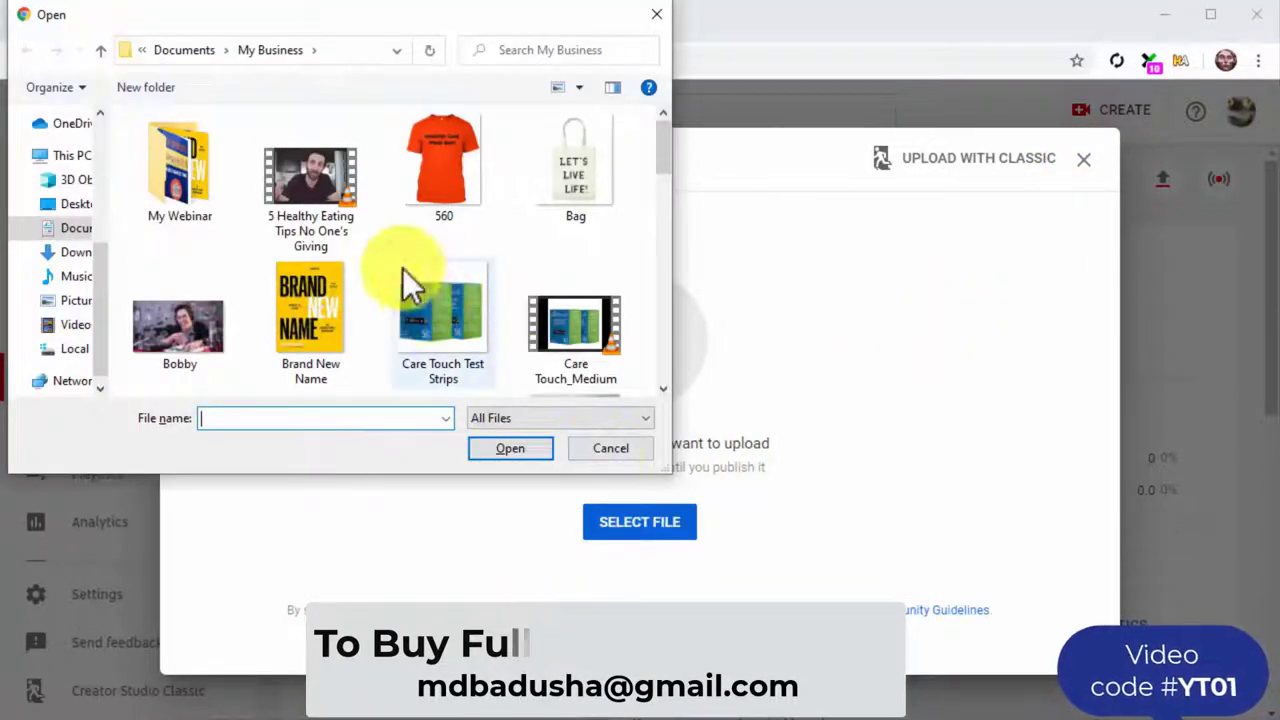
pyautogui.doubleClick(328, 181)
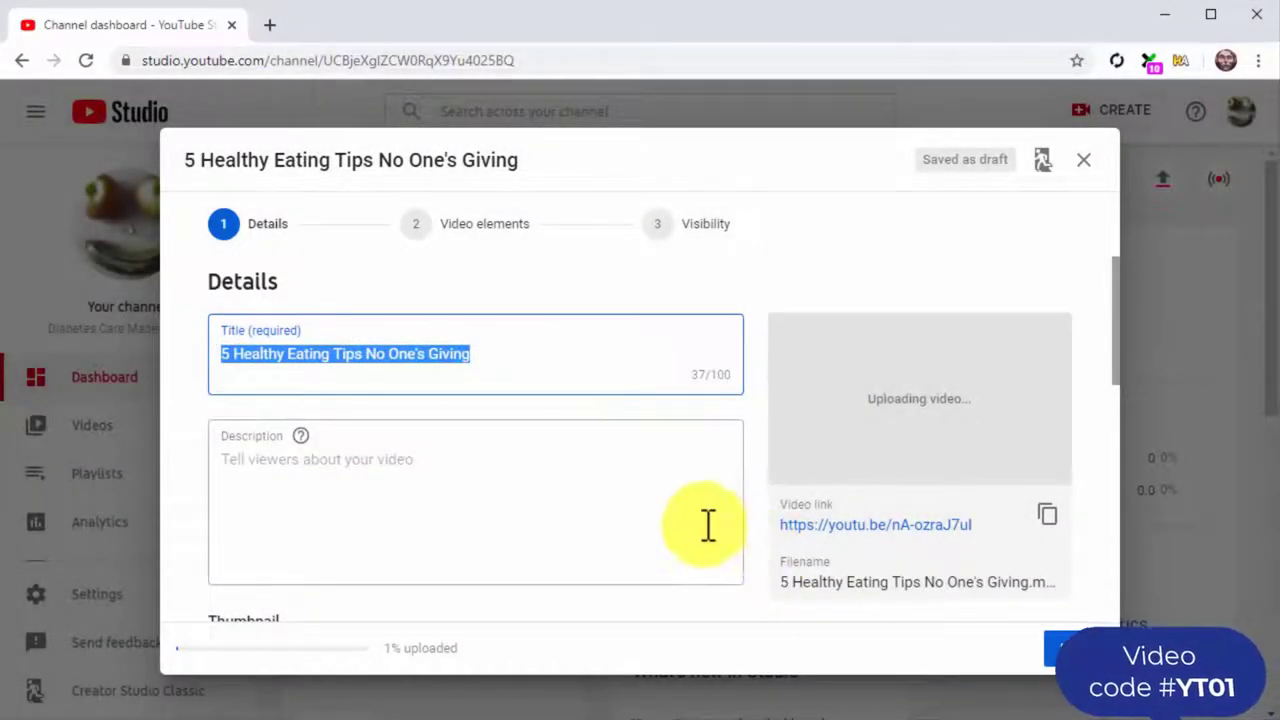
# - Insert "Healthy Food - " at the beginning of the video title
pyautogui.click(491, 360)
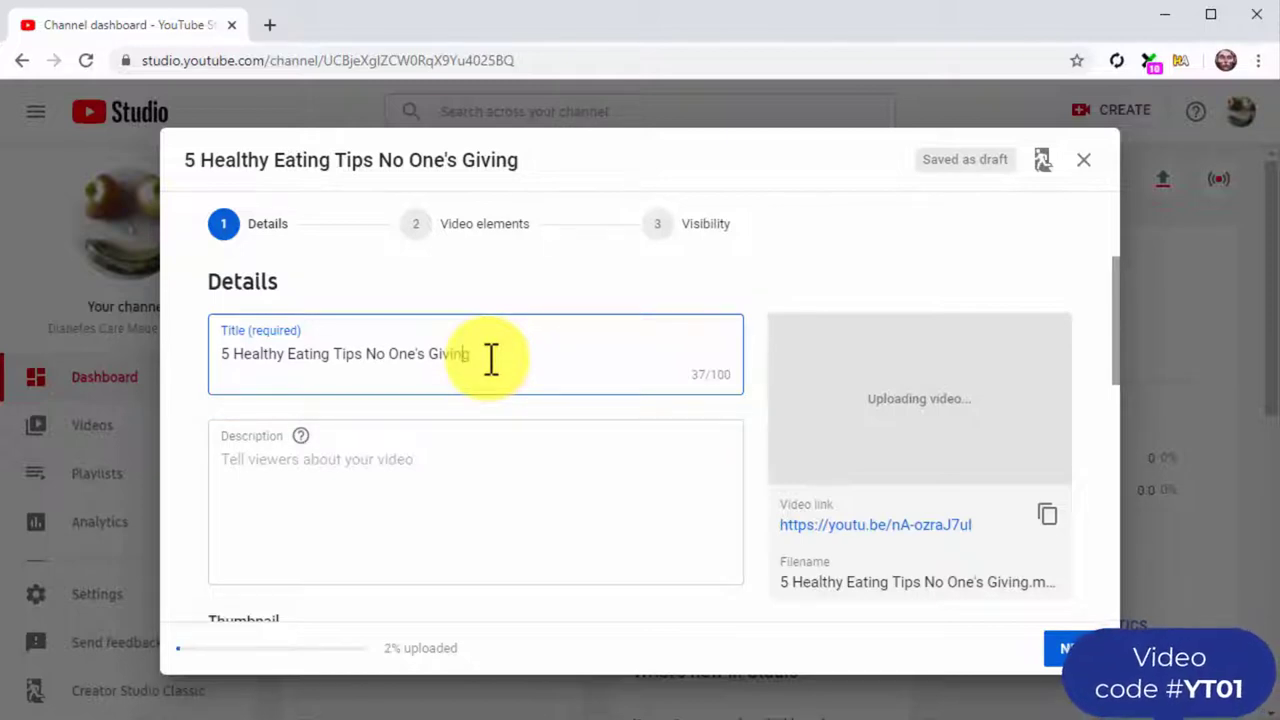
pyautogui.hotkey('ctrl', 'Left')
pyautogui.hotkey('ctrl', 'Left')
pyautogui.hotkey('ctrl', 'Left')
pyautogui.hotkey('ctrl', 'Left')
pyautogui.hotkey('ctrl', 'Left')
pyautogui.hotkey('ctrl', 'Left')
pyautogui.hotkey('ctrl', 'Left')
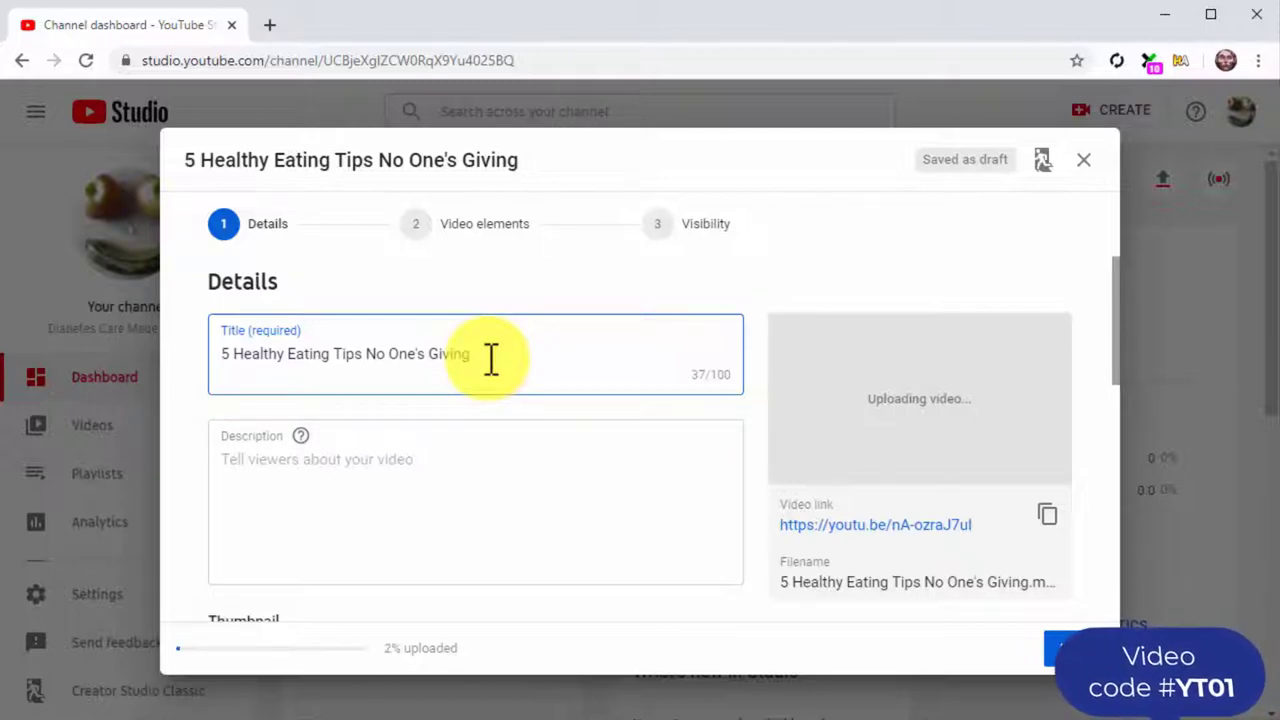
pyautogui.write('Healthy ')
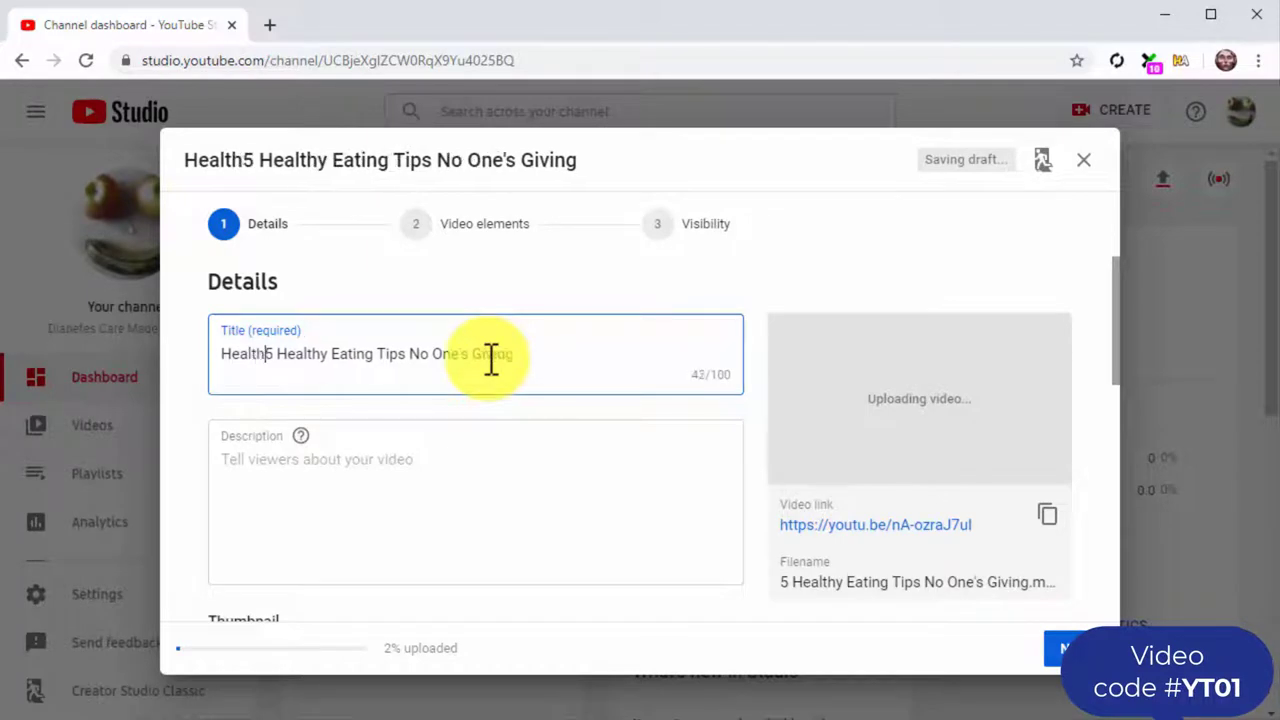
pyautogui.write('Food ')
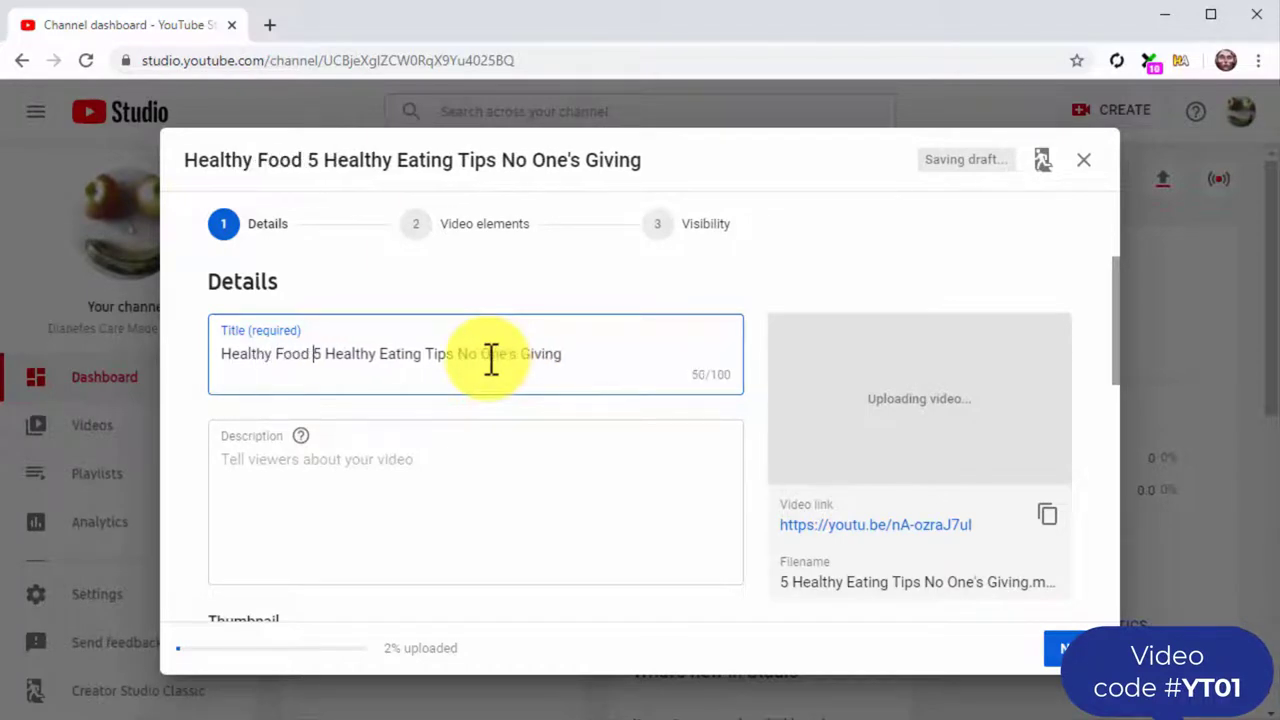
pyautogui.write('-')
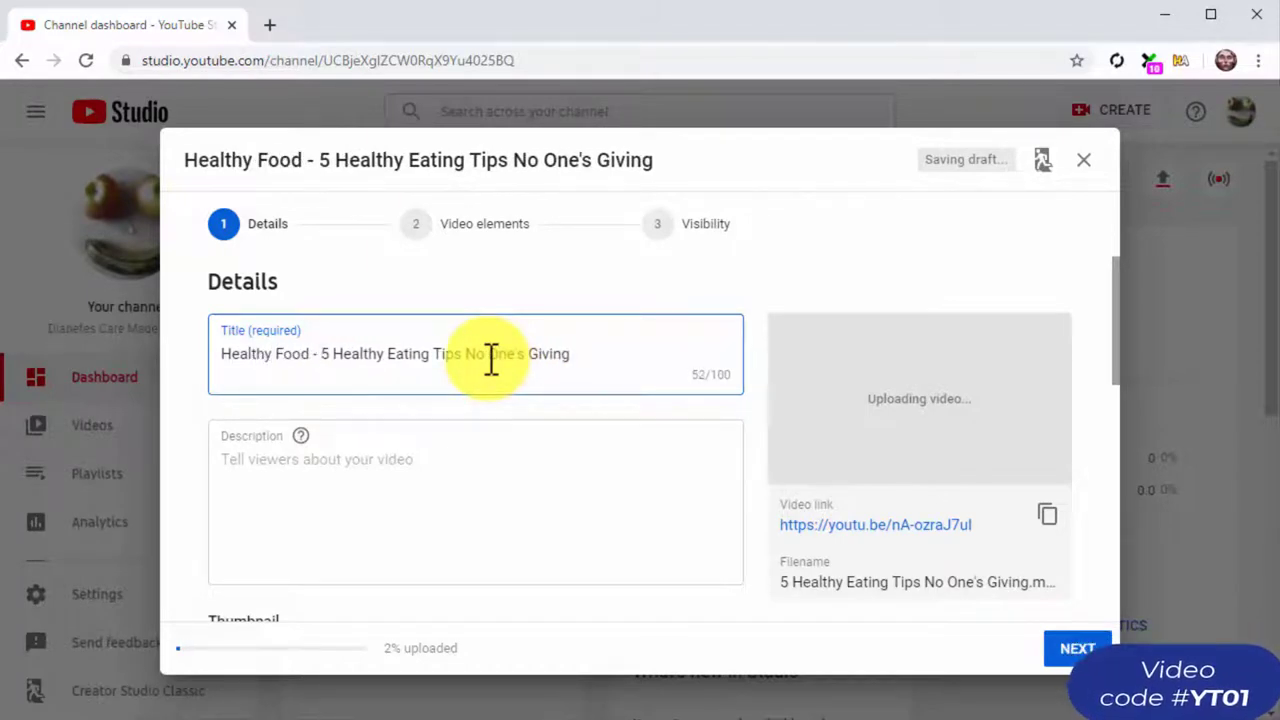
# - Append " - Diabetes Care Made Easy" to the end of the video title
pyautogui.press('Right')
pyautogui.press('Right')
pyautogui.press('Right')
pyautogui.press('Right')
pyautogui.press('Right')
pyautogui.press('Right')
pyautogui.press('Right')
pyautogui.press('Right')
pyautogui.press('Right')
pyautogui.press('Right')
pyautogui.press('Right')
pyautogui.press('Right')
pyautogui.press('Right')
pyautogui.press('Right')
pyautogui.press('Right')
pyautogui.press('Right')
pyautogui.press('Right')
pyautogui.press('Right')
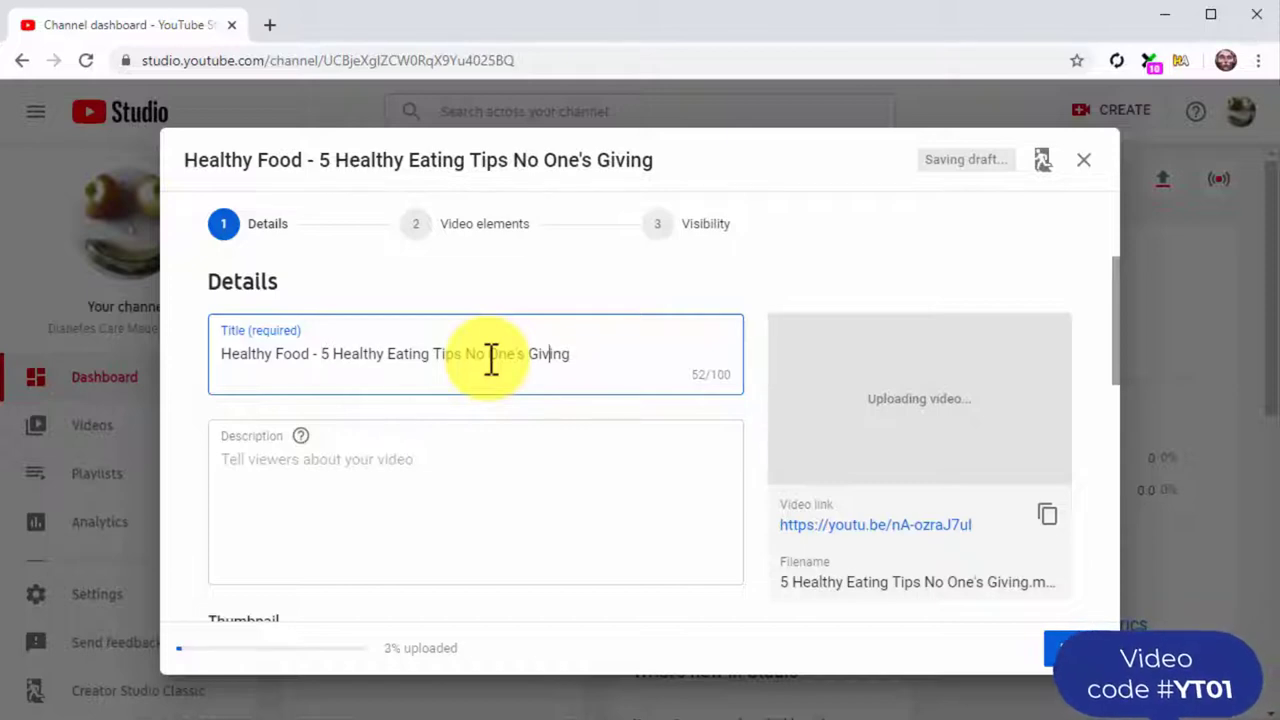
pyautogui.press('Right')
pyautogui.press('Right')
pyautogui.press('Right')
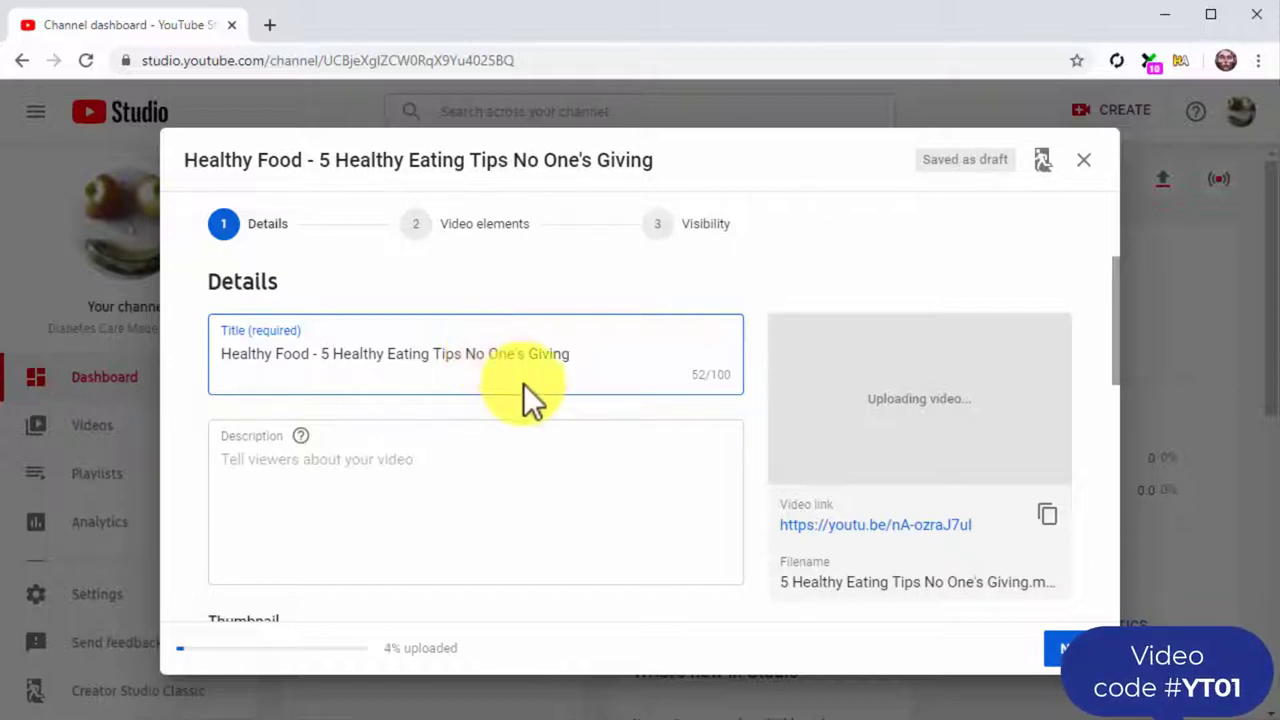
pyautogui.write('- D')
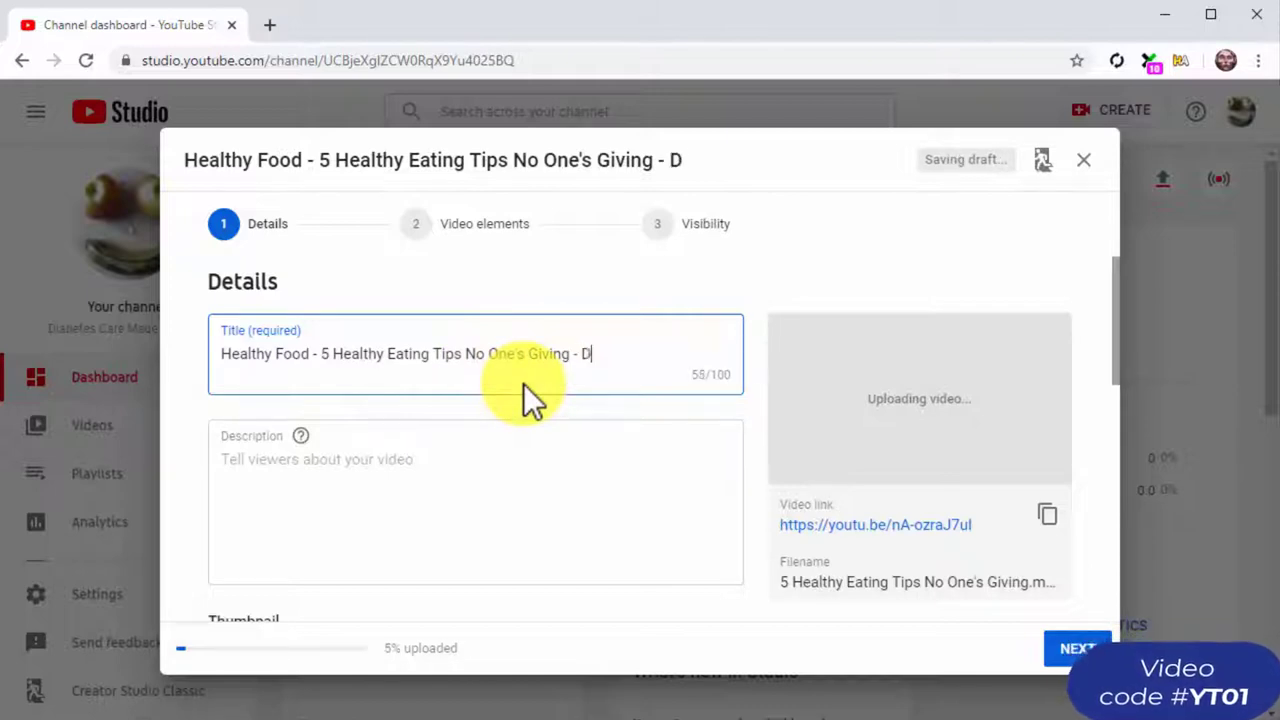
pyautogui.write('iabetes')
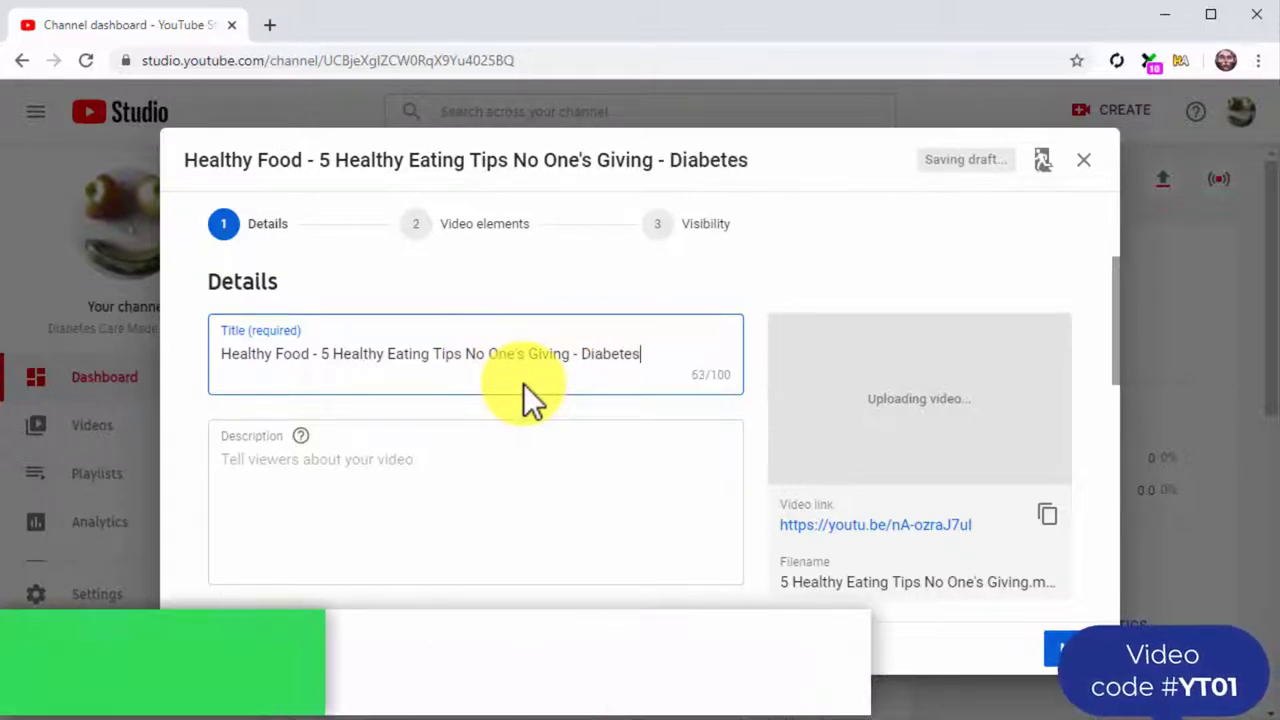
pyautogui.write(' Care Made Easy')
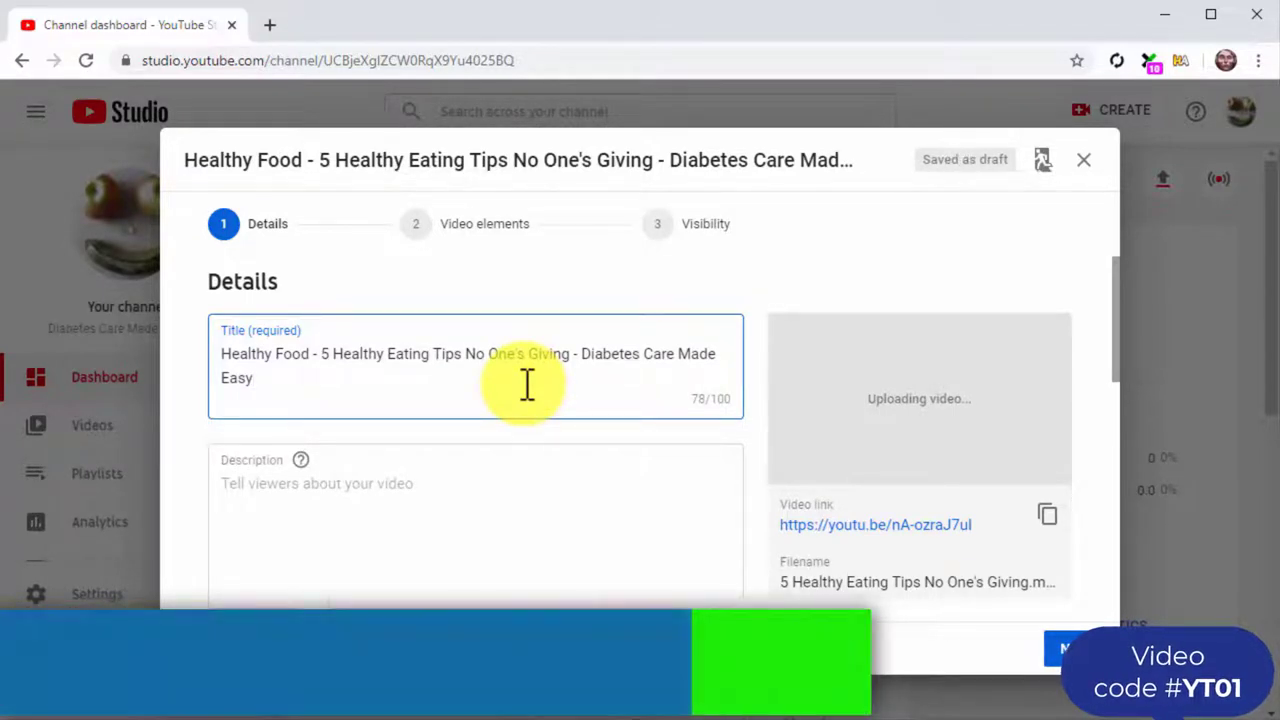
# - Begin the video description with "Healthy eating tips and healthy meal recipes from healthy food company insiders that are going to shock you!"
pyautogui.click(549, 497)
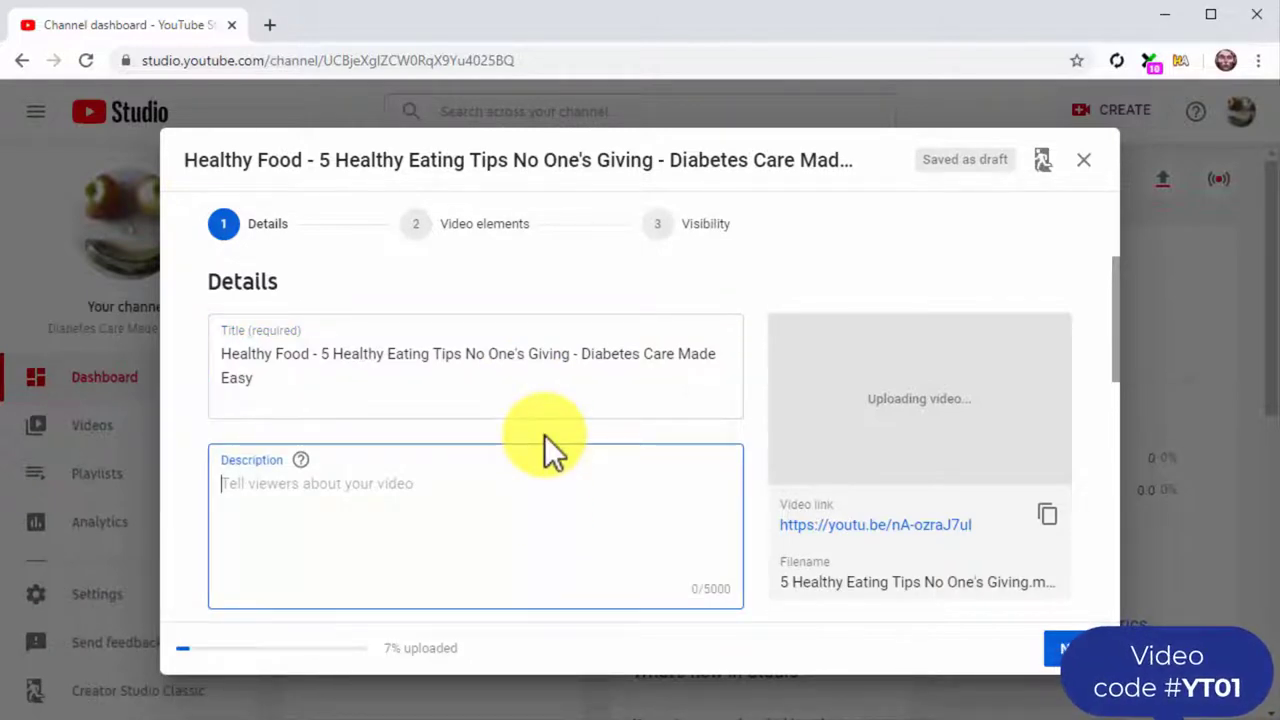
pyautogui.write('Healthy ')
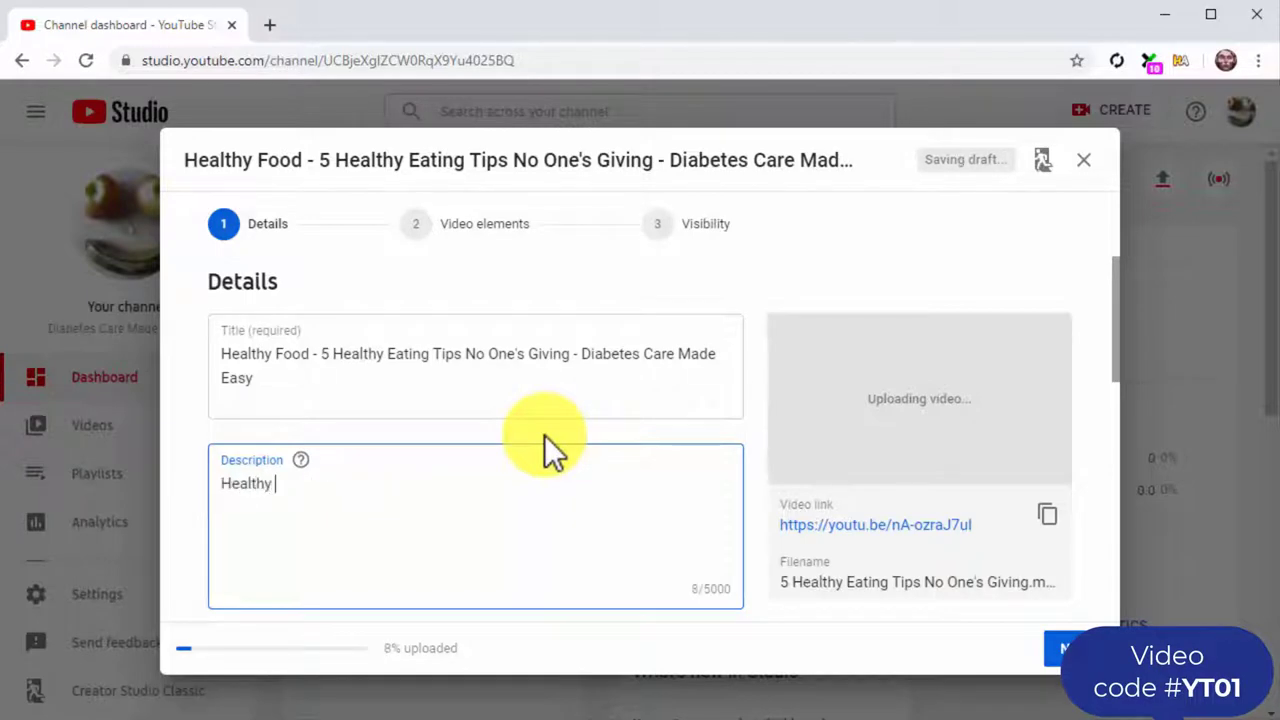
pyautogui.write('eati')
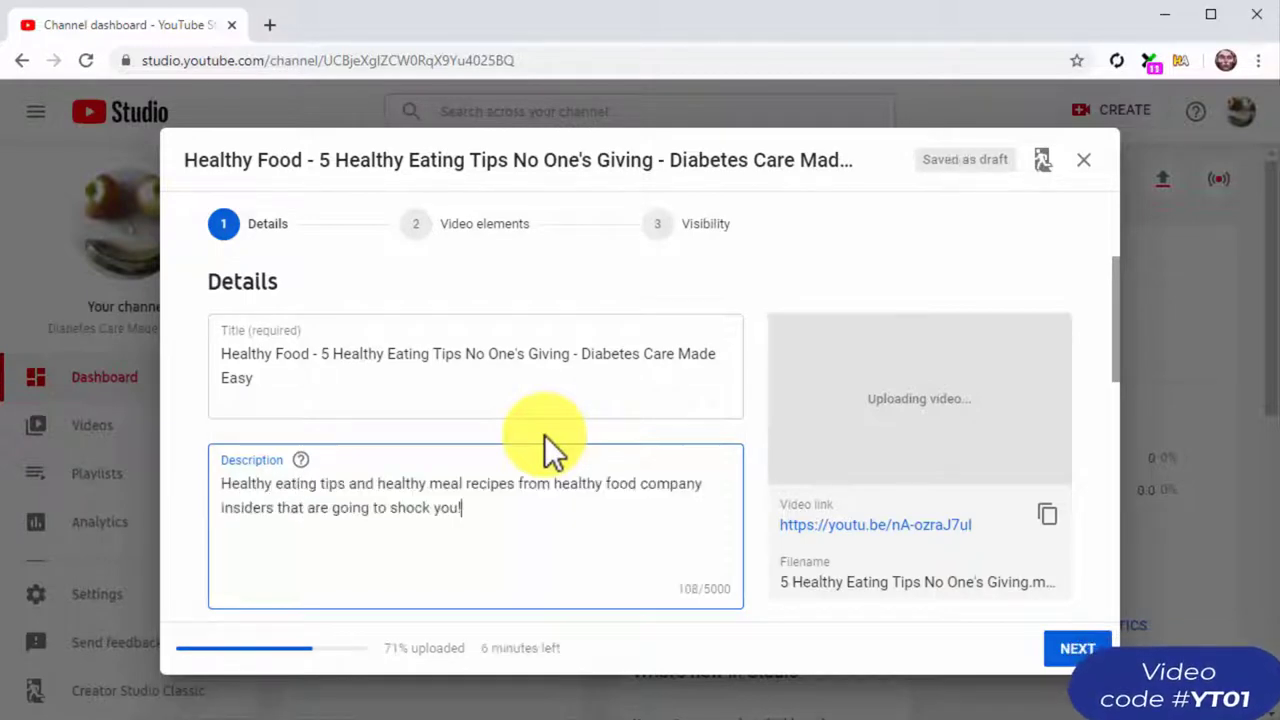
pyautogui.write('!')
pyautogui.press('Return')
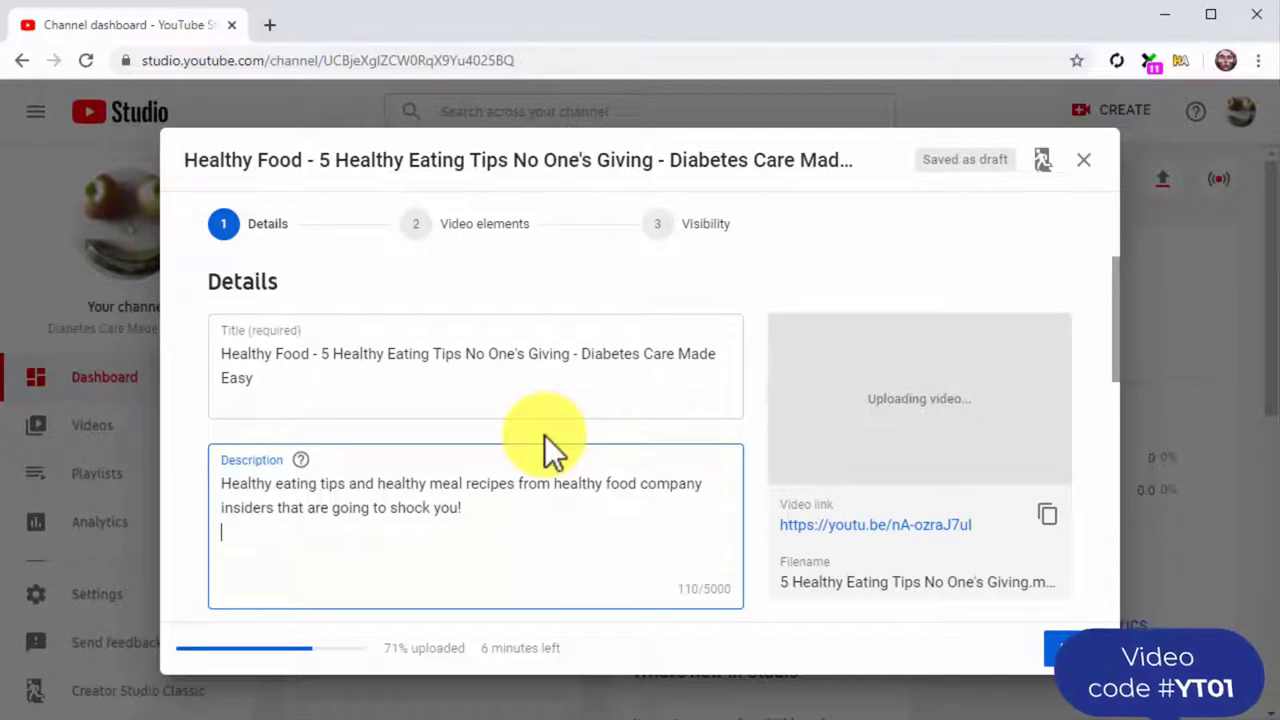
# - Add a description paragraph: "Want to get a lot more tips like these? Then check the Crazy Healthy Foods You Don't Know eBook in the link down below!"
pyautogui.press('Return')
pyautogui.write('Wanrt')
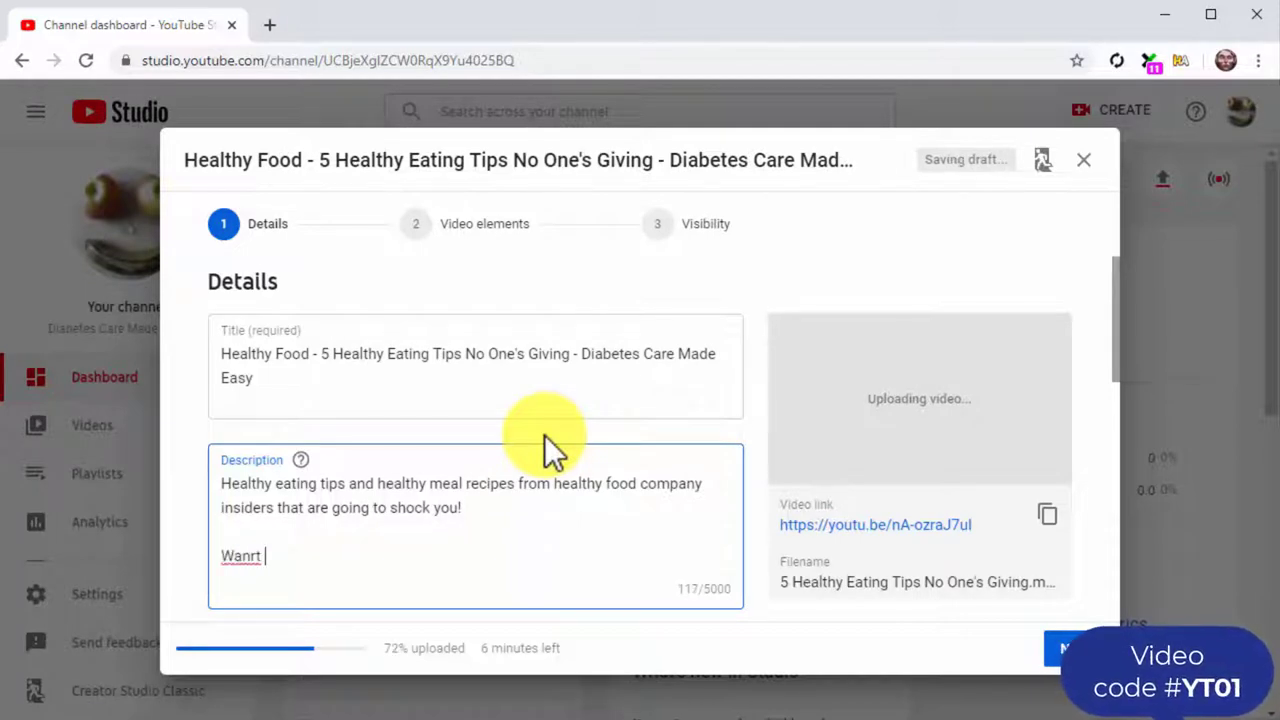
pyautogui.press('BackSpace')
pyautogui.write('to')
pyautogui.press('BackSpace')
pyautogui.press('BackSpace')
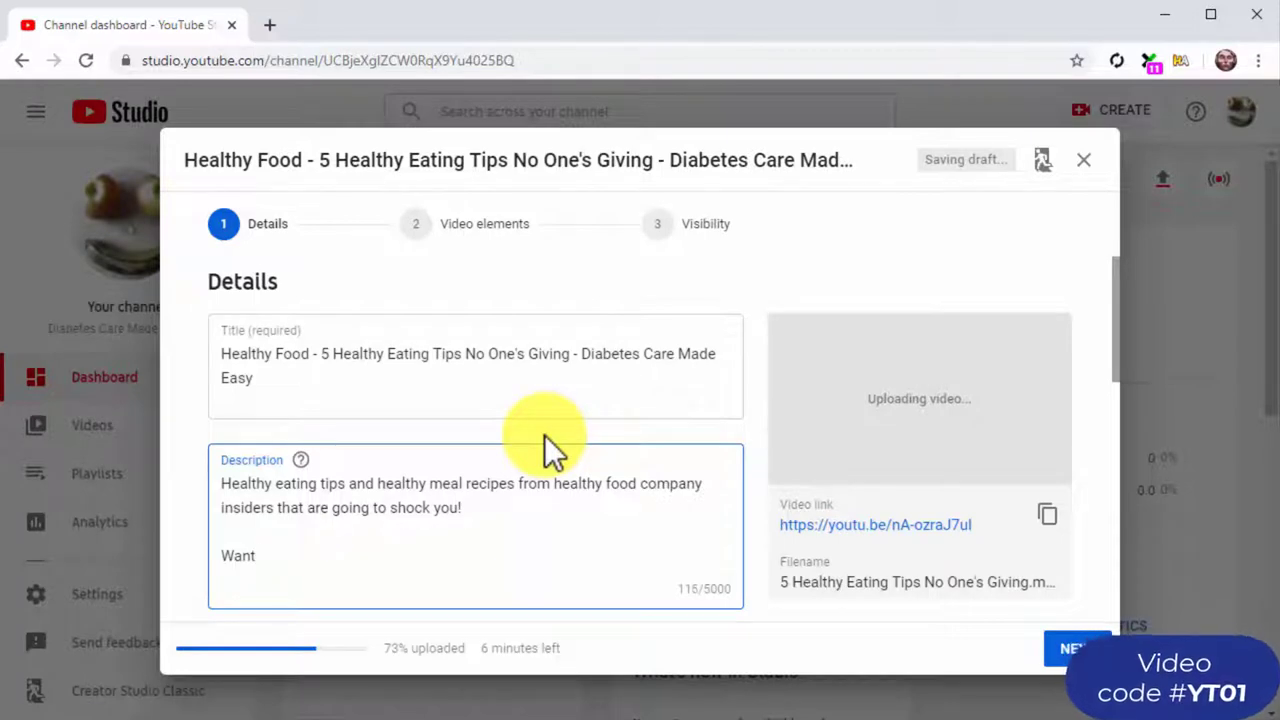
pyautogui.write('to get a')
pyautogui.write("lot more tips like these? Then check the Crazy Healthy Foods You Don't Know eBook in the link down below!")
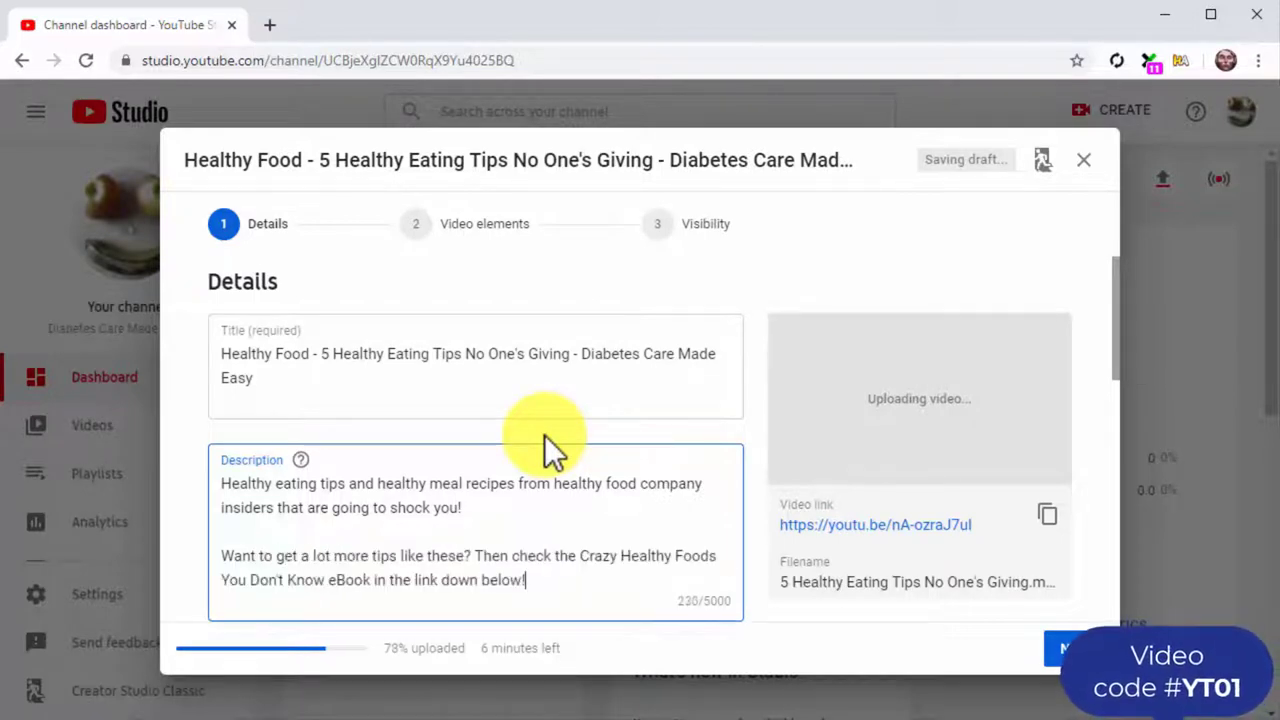
pyautogui.press('Return')
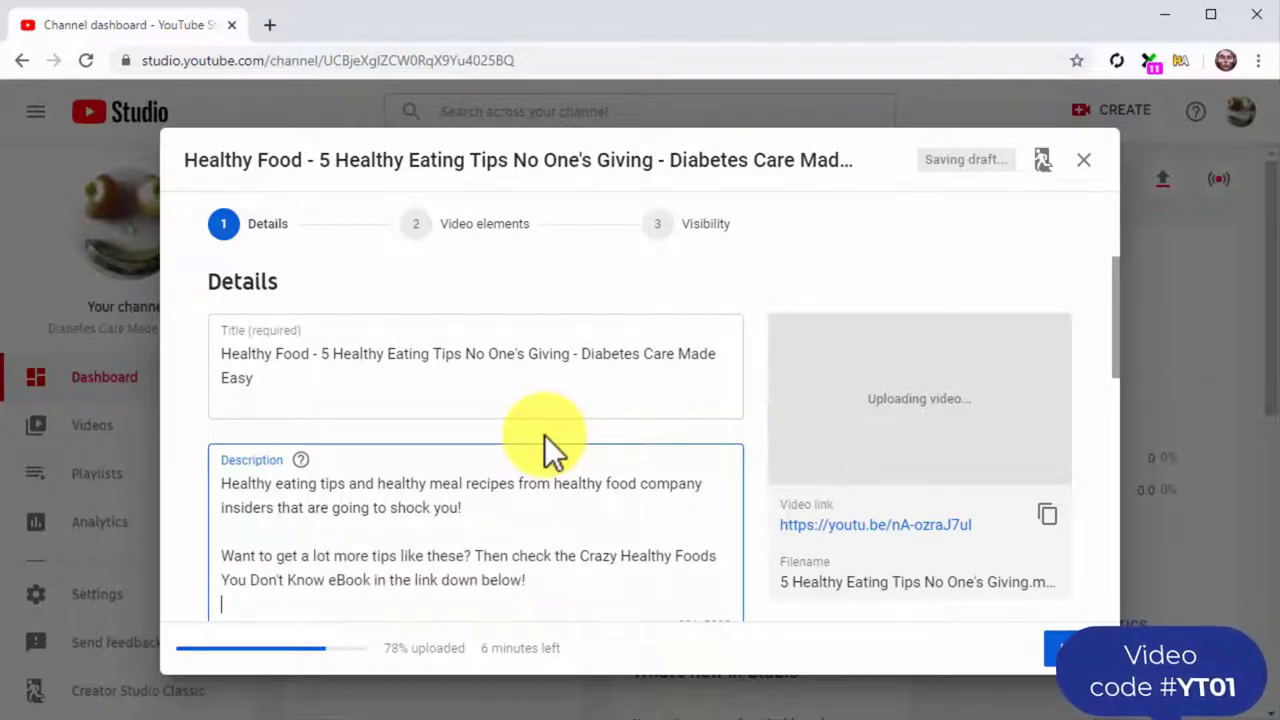
# - Add the link diabetescaremadeeasy.com/shop/crazy-healthy-foods to the description and upload the "Thumbnail" image from My Business as the custom thumbnail
pyautogui.write('diabetescaremadeeasy.com/shop/crazy-healthy-foods')
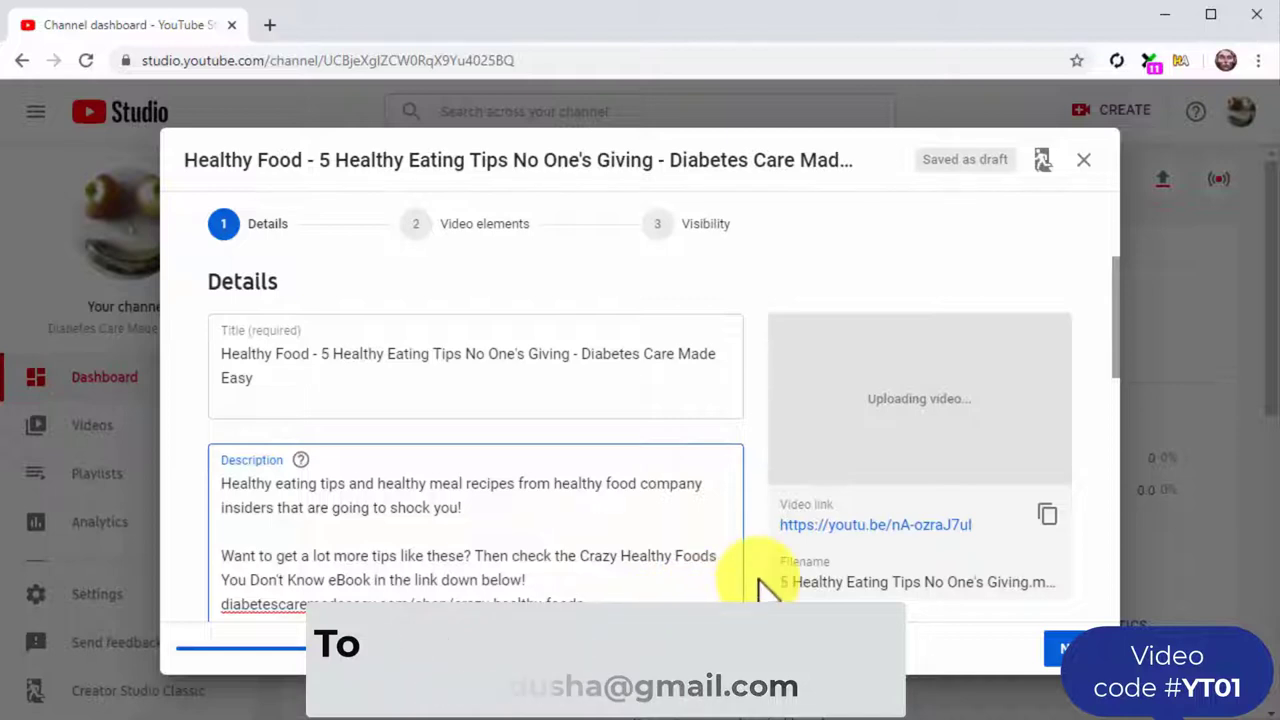
pyautogui.scroll(-2, 758, 578)
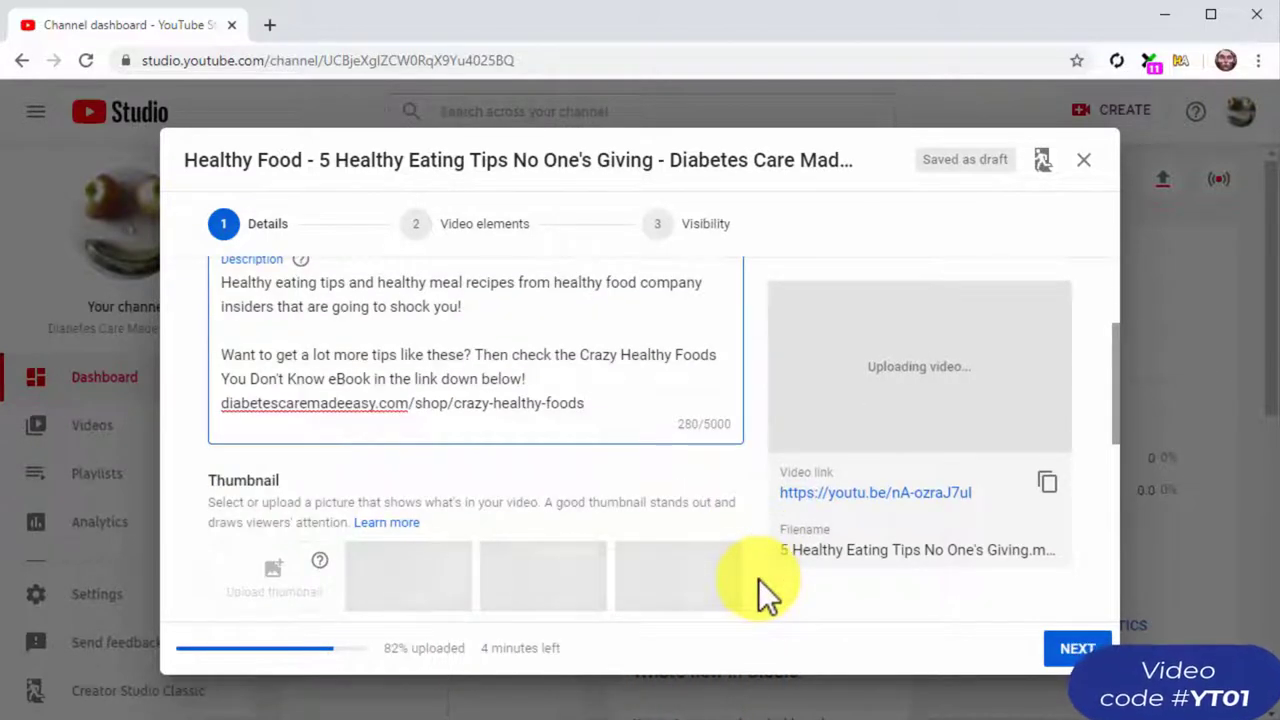
pyautogui.scroll(-1, 758, 578)
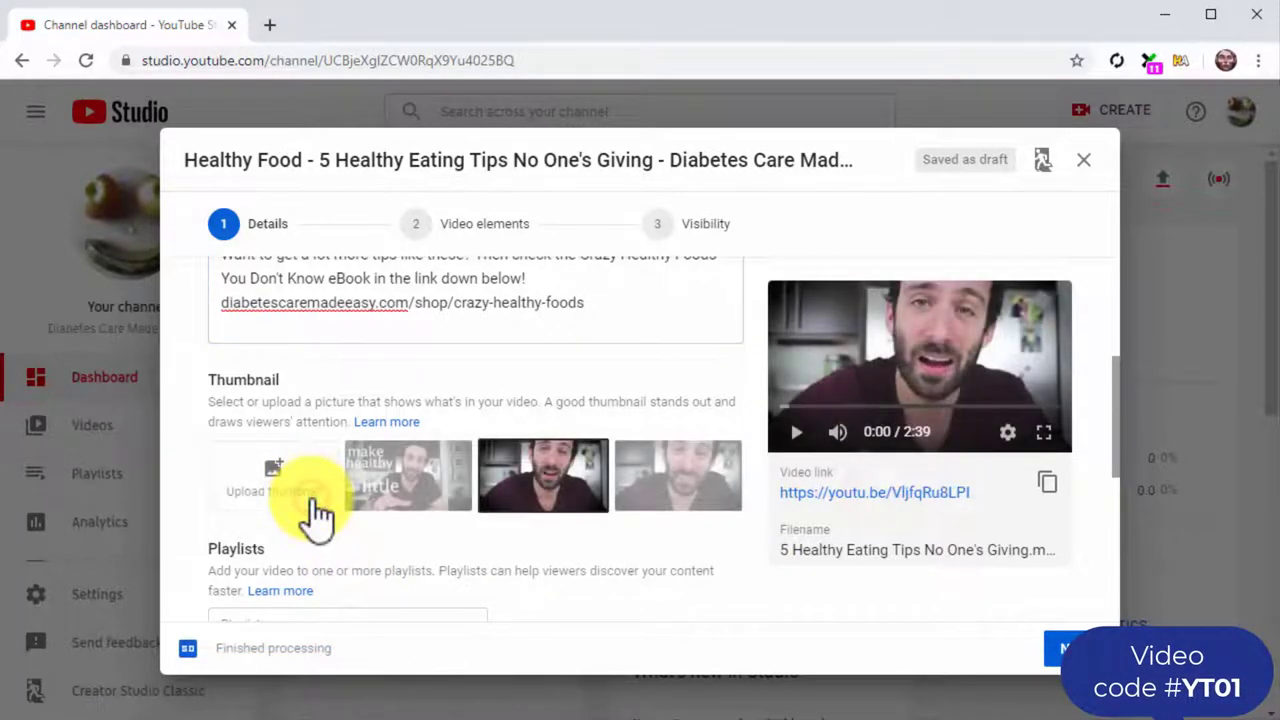
pyautogui.click(315, 510)
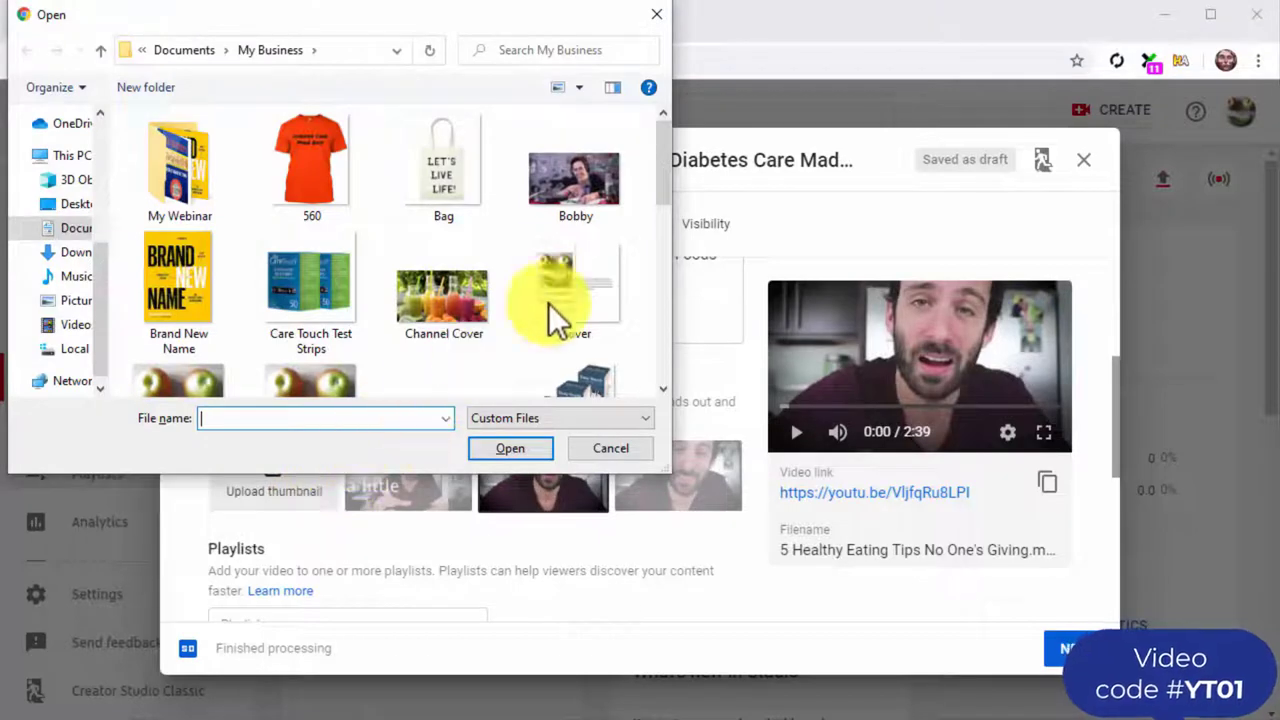
pyautogui.moveTo(661, 206); pyautogui.dragTo(653, 342)
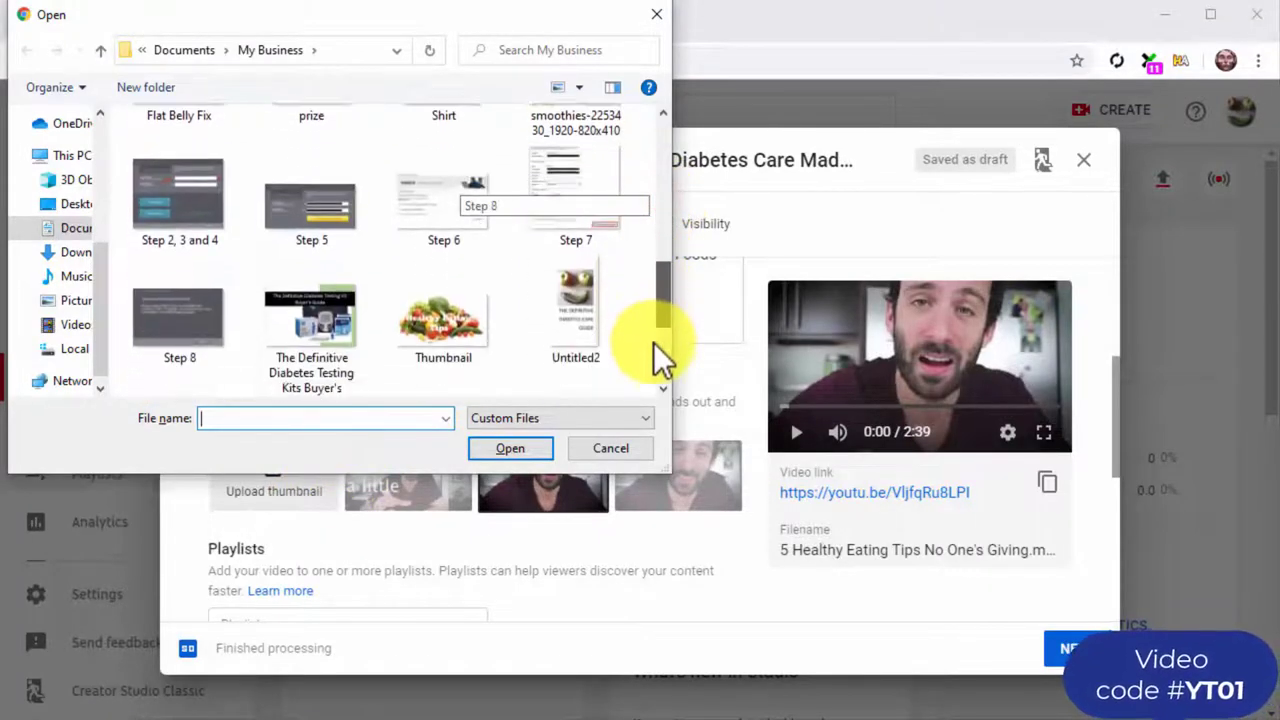
pyautogui.doubleClick(481, 245)
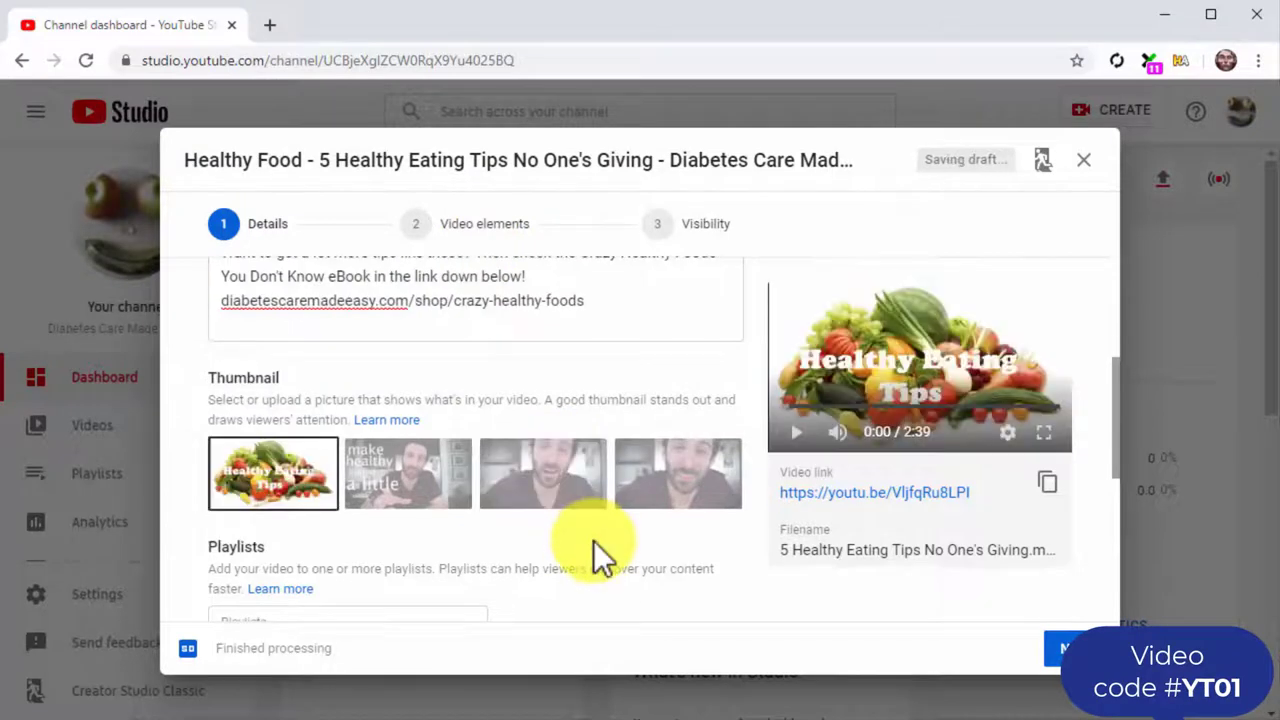
# - Declare in the audience settings that the video is not made for kids
pyautogui.scroll(-3, 593, 540)
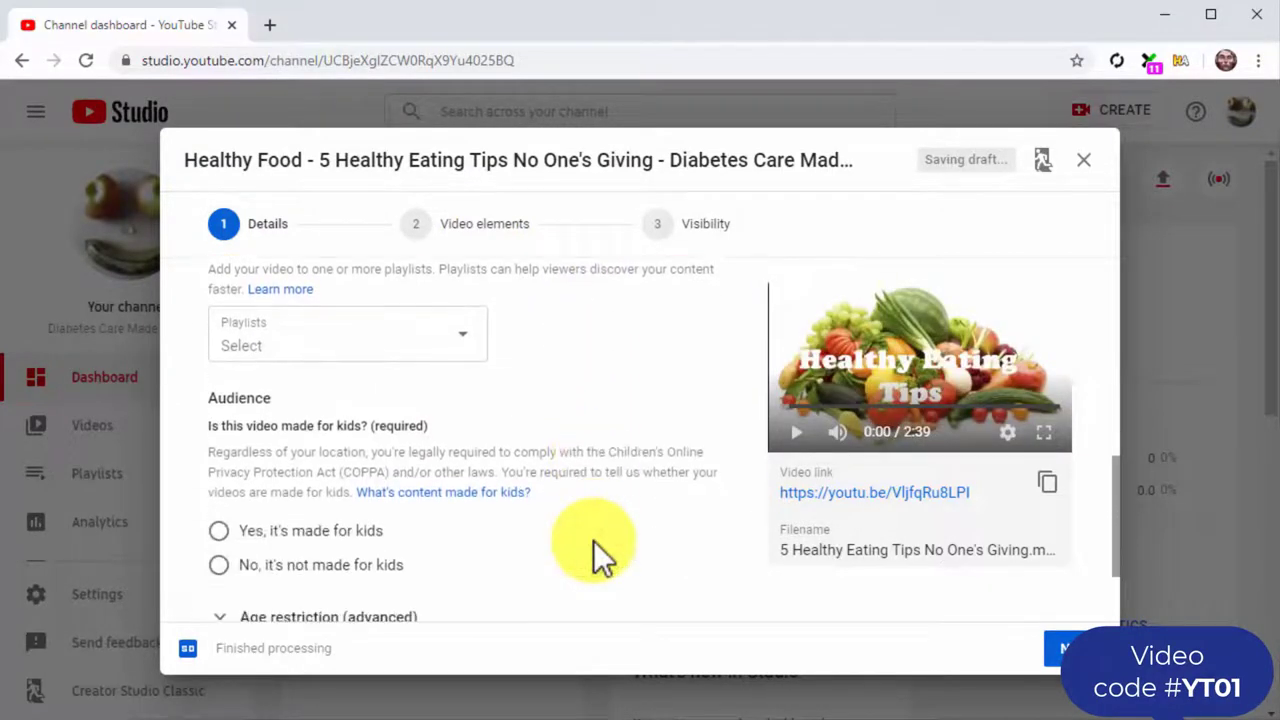
pyautogui.scroll(-1, 593, 540)
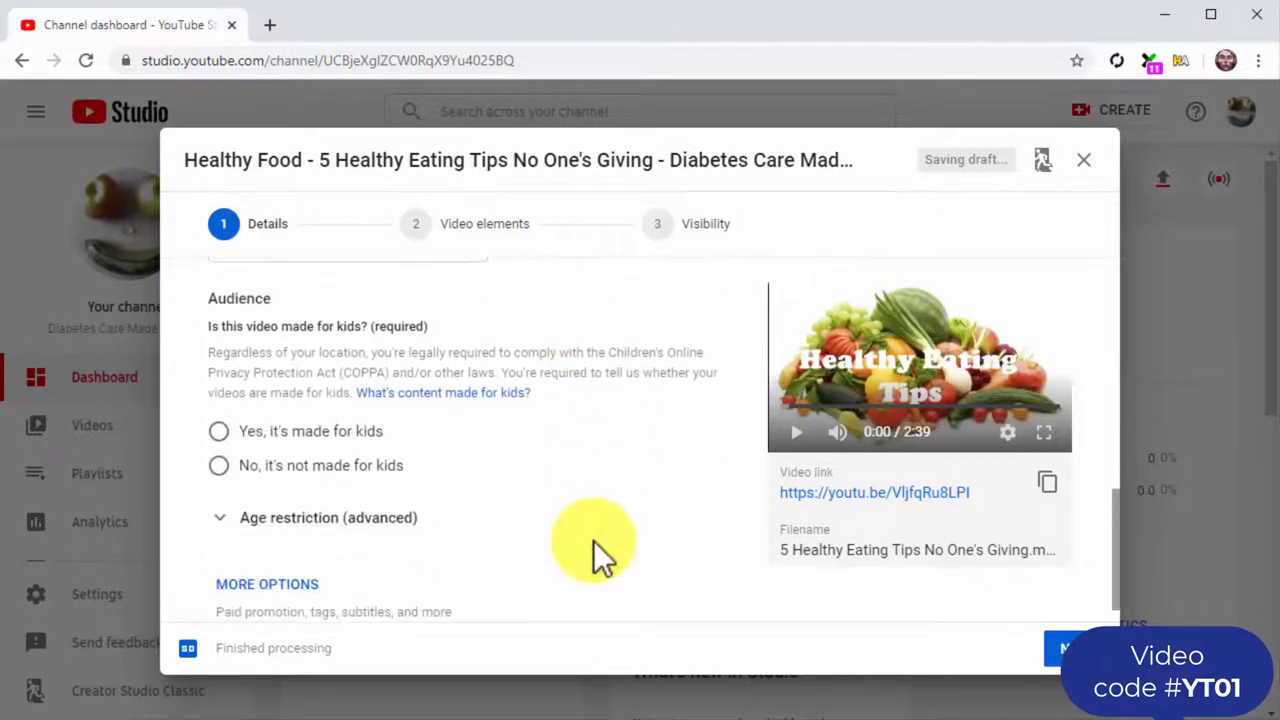
pyautogui.click(226, 465)
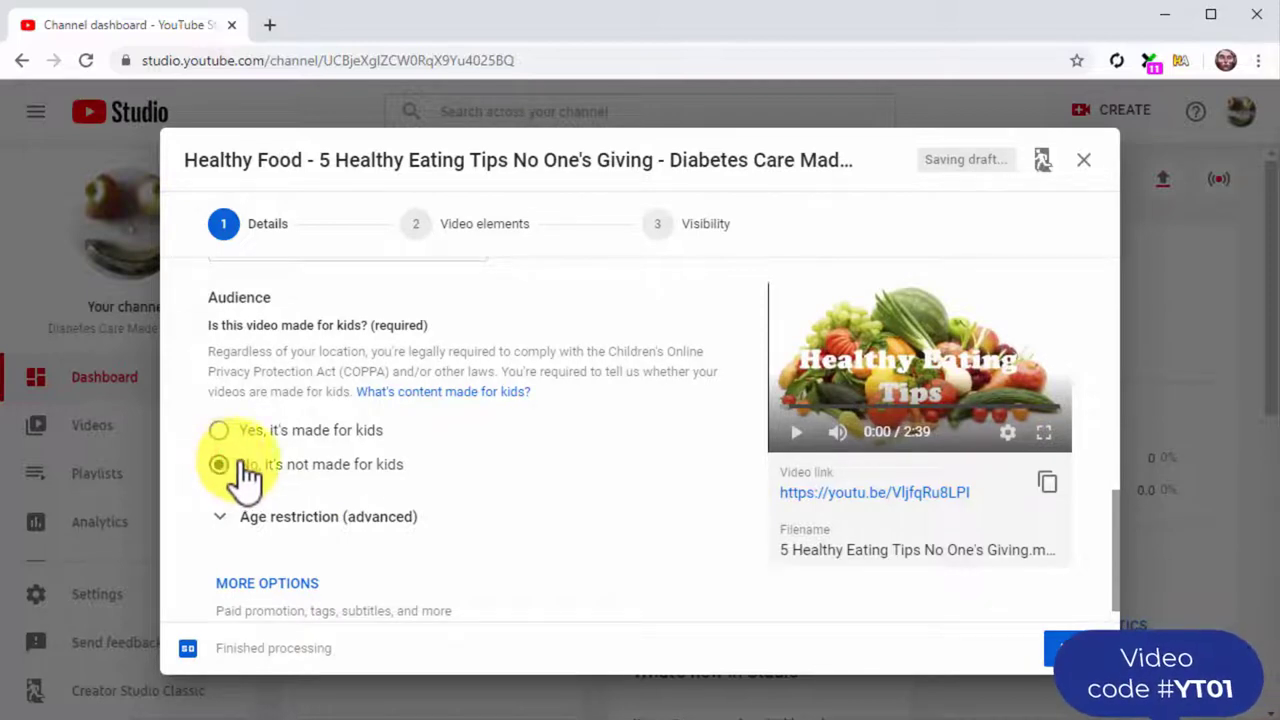
# - Reveal the additional video options and enter health-related tags, starting with "Health"
pyautogui.scroll(-1, 537, 500)
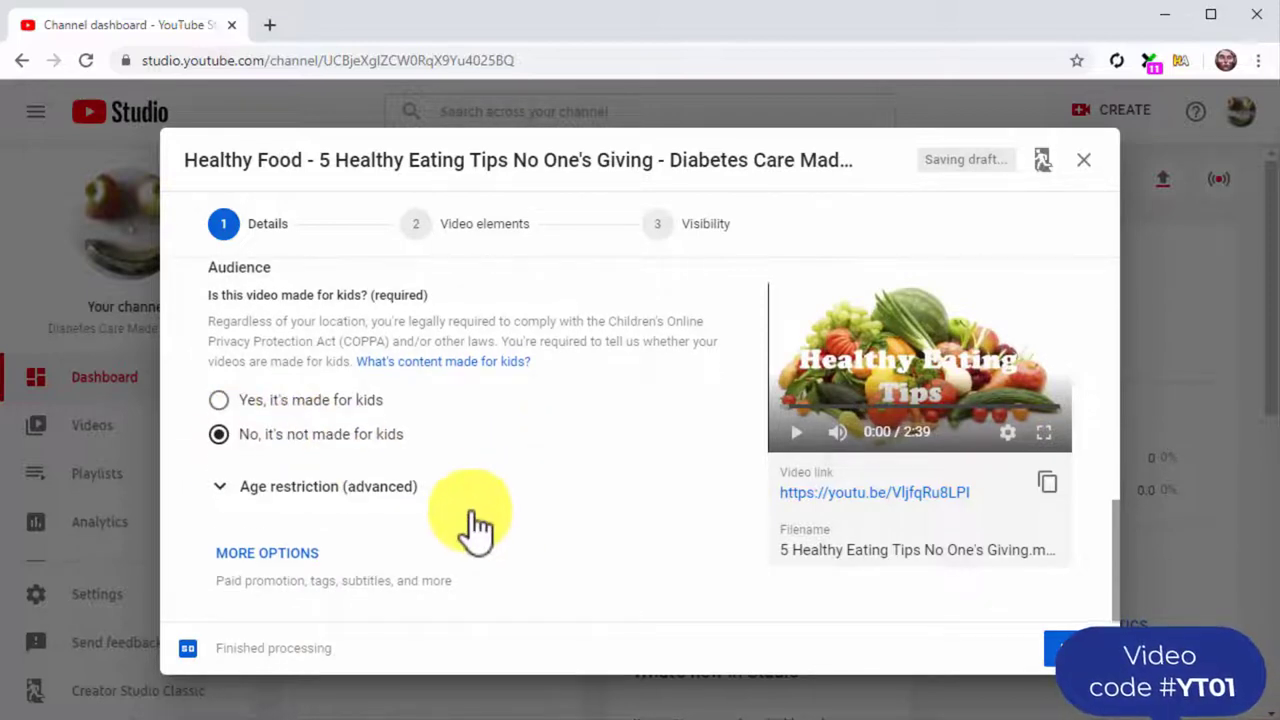
pyautogui.click(302, 556)
pyautogui.scroll(-1, 620, 546)
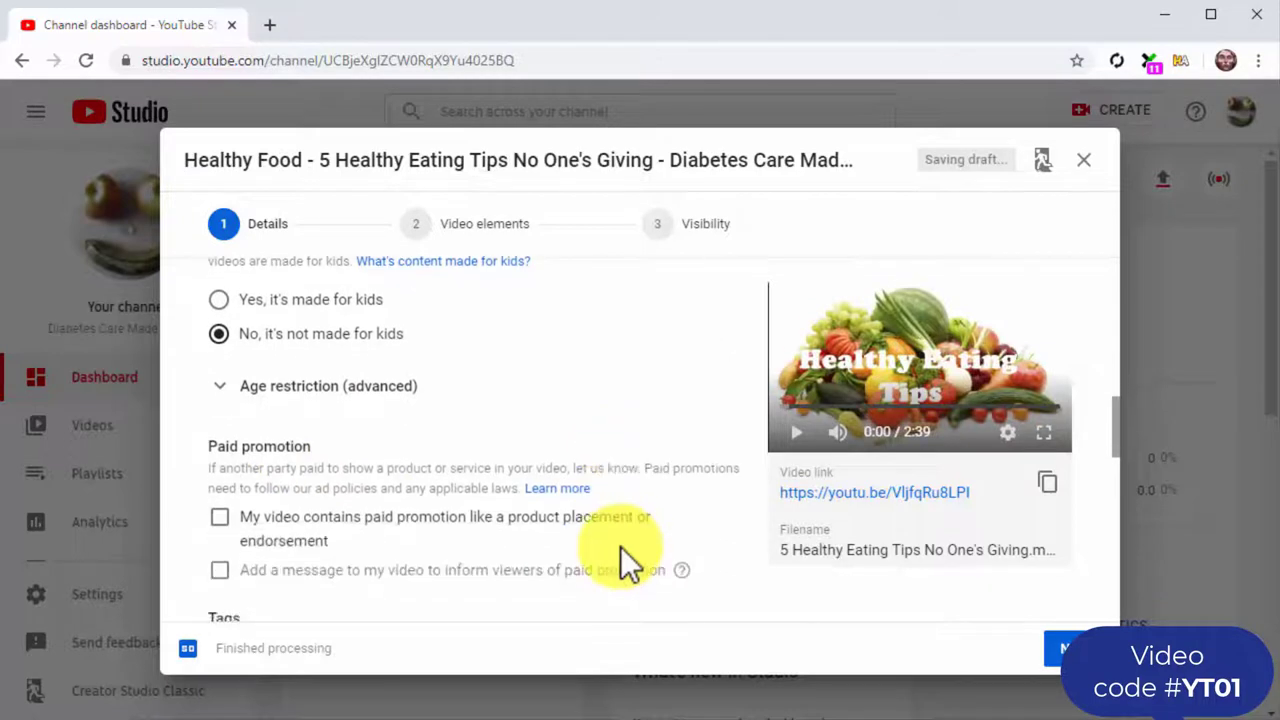
pyautogui.scroll(-1, 620, 546)
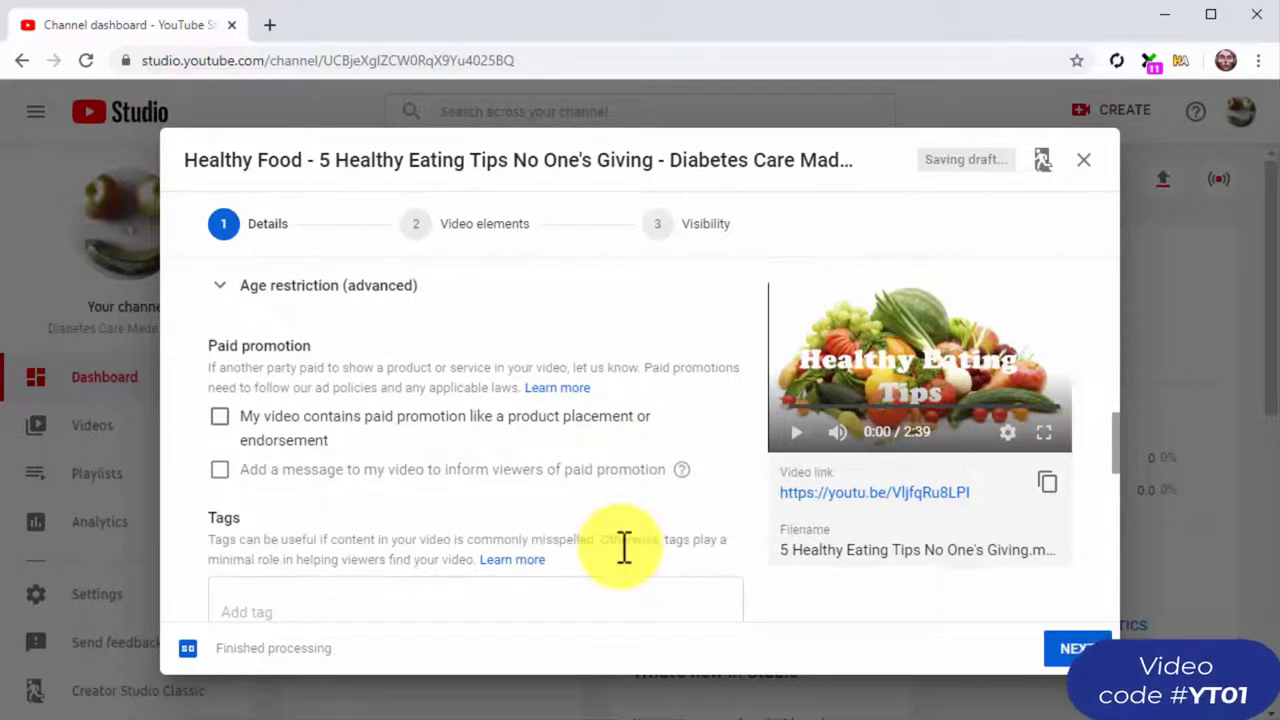
pyautogui.scroll(-1, 620, 546)
pyautogui.click(592, 510)
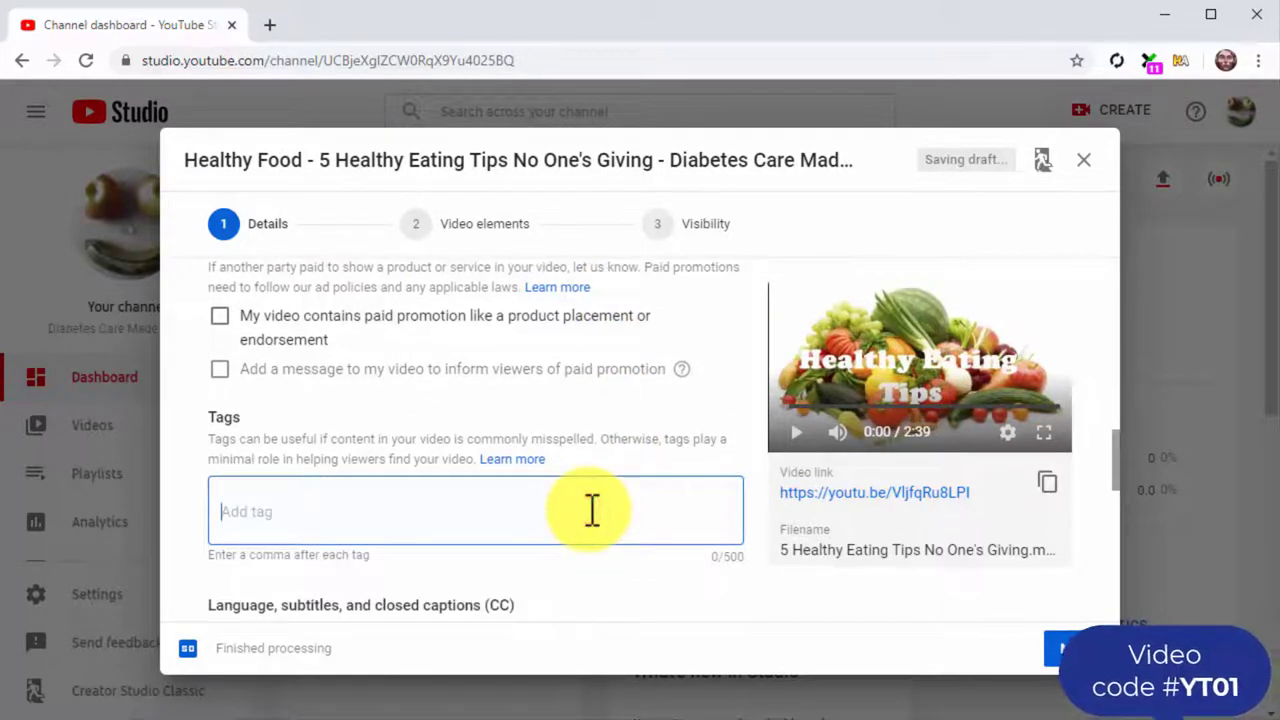
pyautogui.write('Health,')
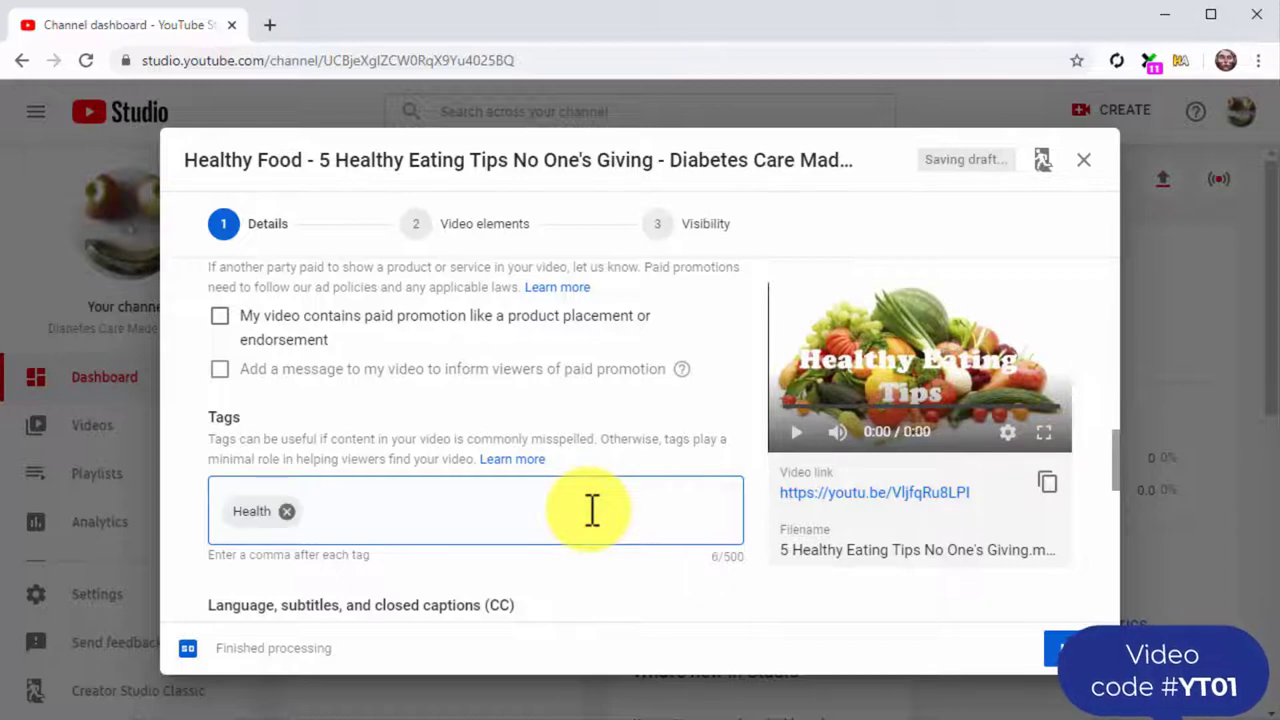
pyautogui.write('Heal')
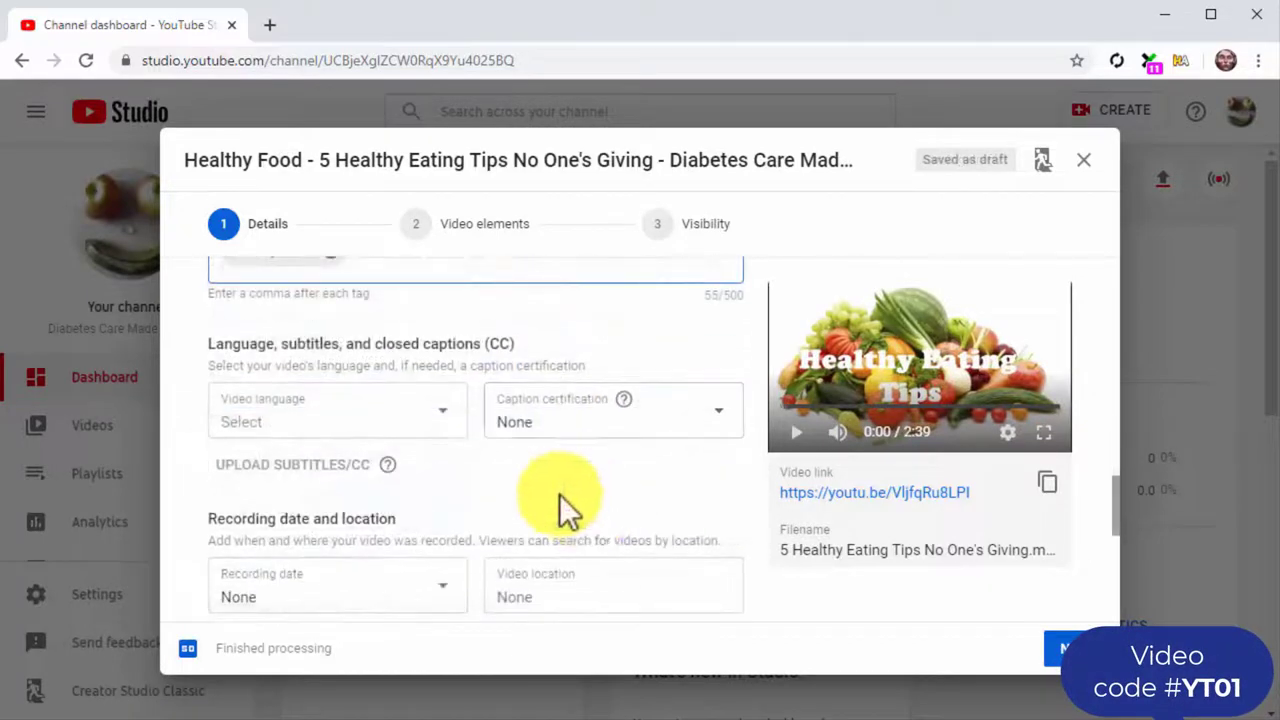
# - Set the video language to English and keep People & Blogs as the video category
pyautogui.click(442, 420)
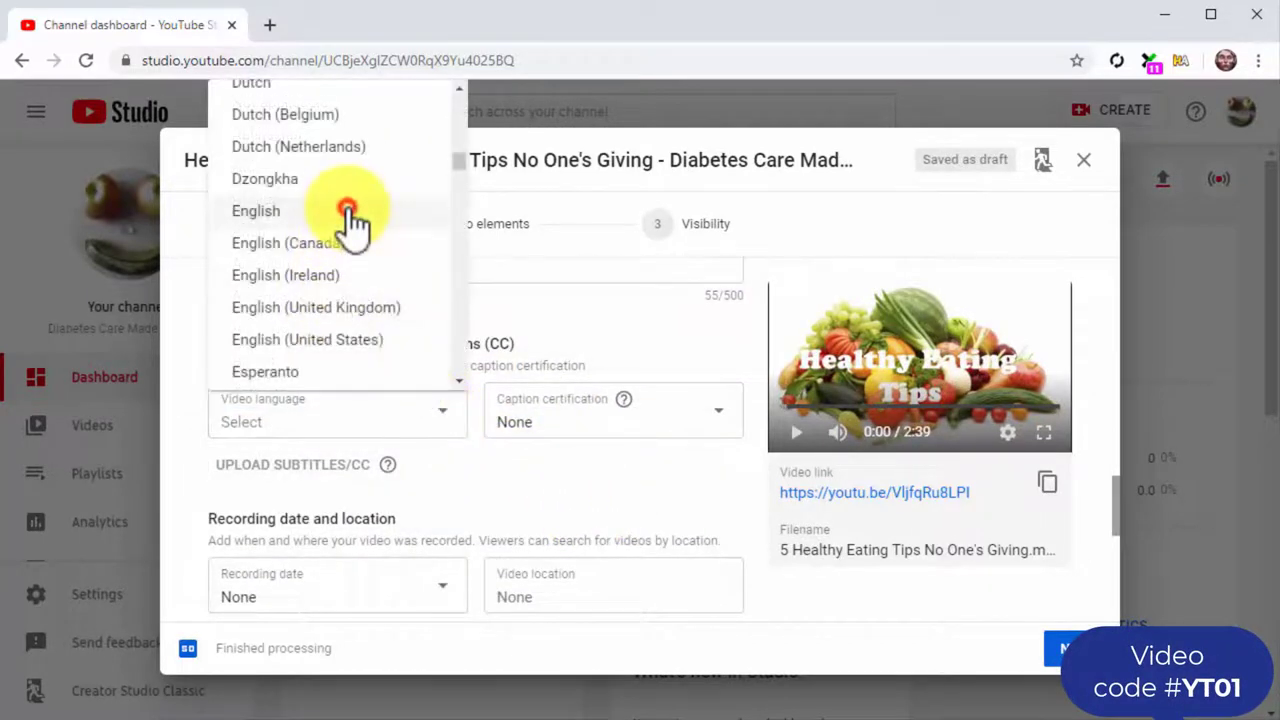
pyautogui.click(345, 212)
pyautogui.scroll(-2, 540, 502)
pyautogui.scroll(-5, 540, 502)
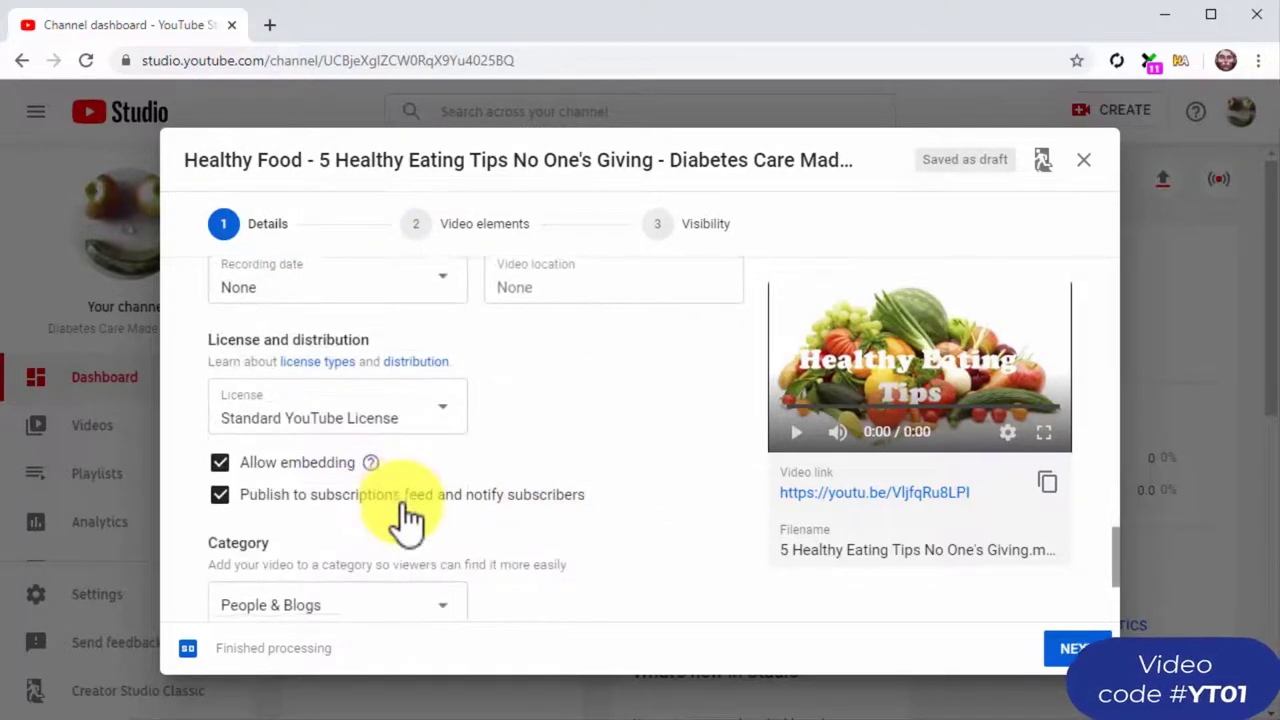
pyautogui.click(405, 515)
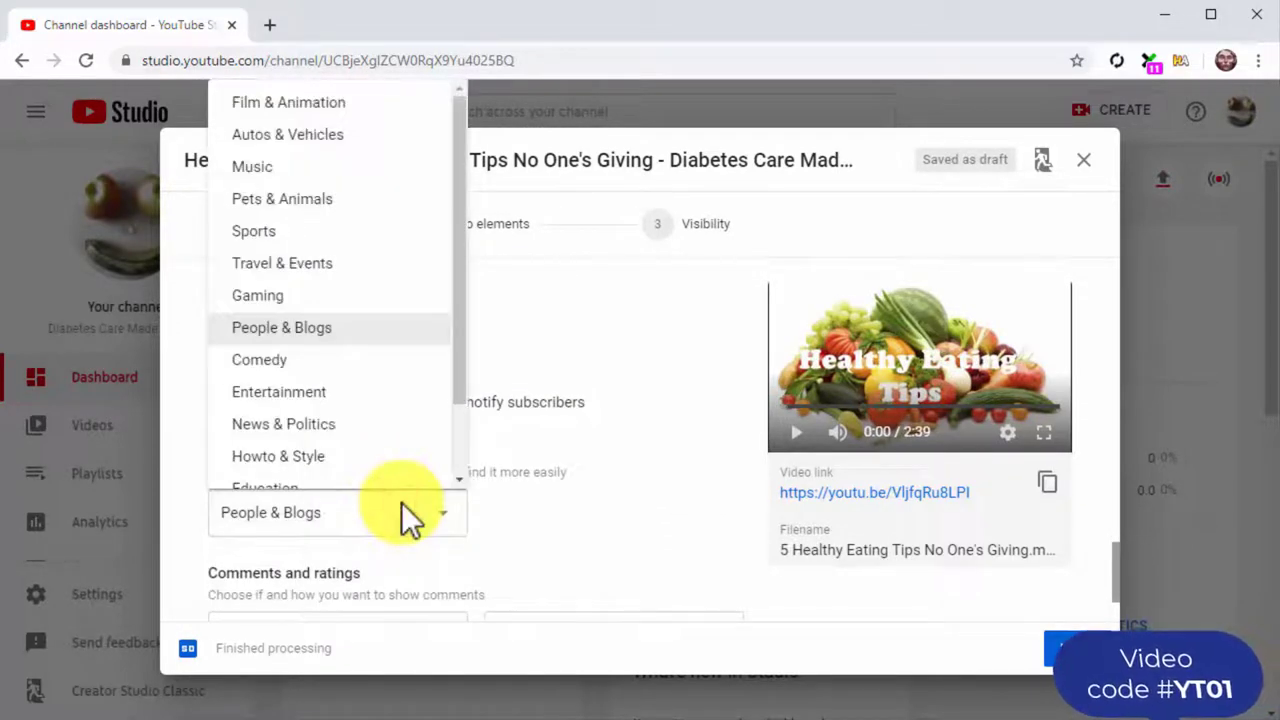
pyautogui.click(412, 334)
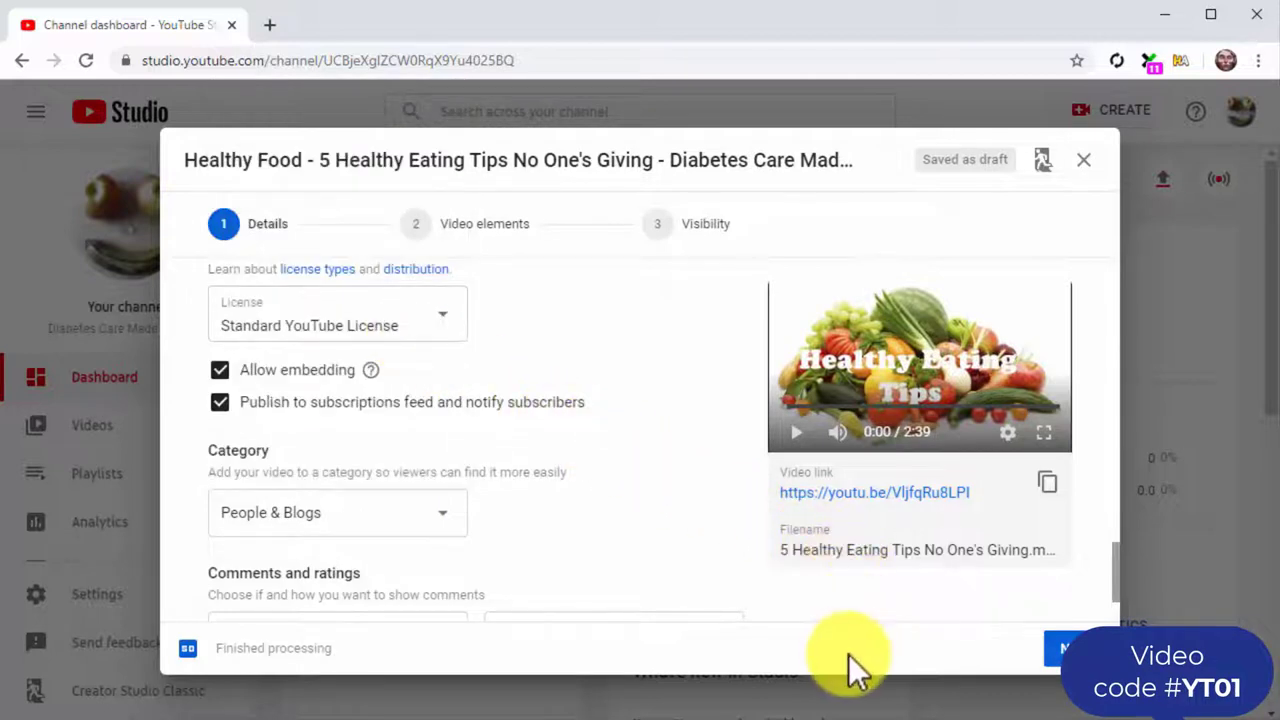
# - Proceed to the video elements and start an end screen with a Subscribe element for the channel
pyautogui.click(1070, 655)
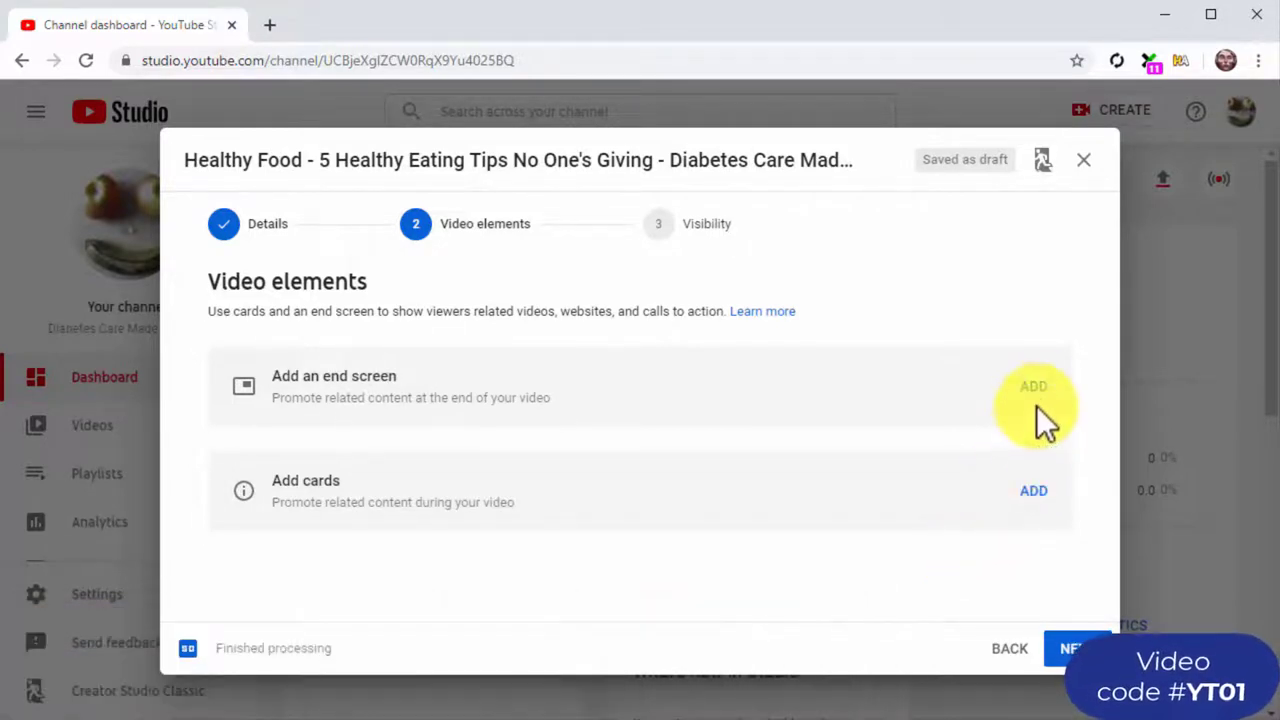
pyautogui.click(1034, 388)
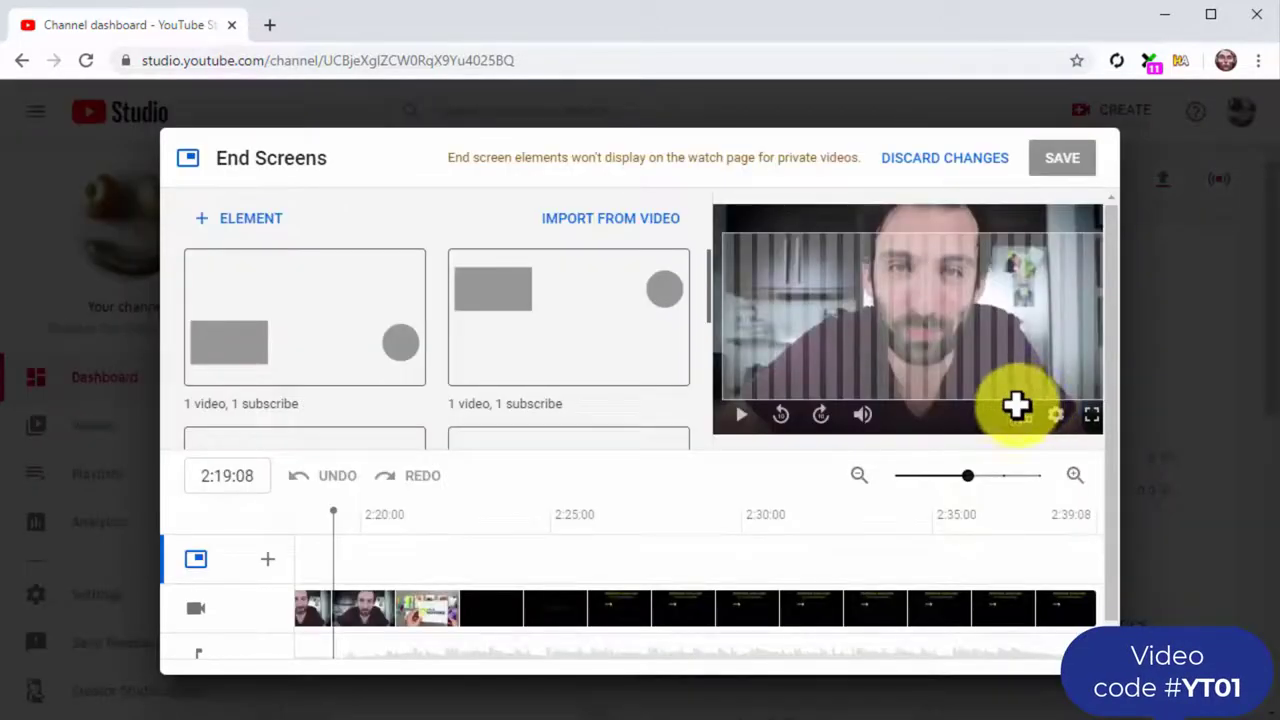
pyautogui.click(250, 220)
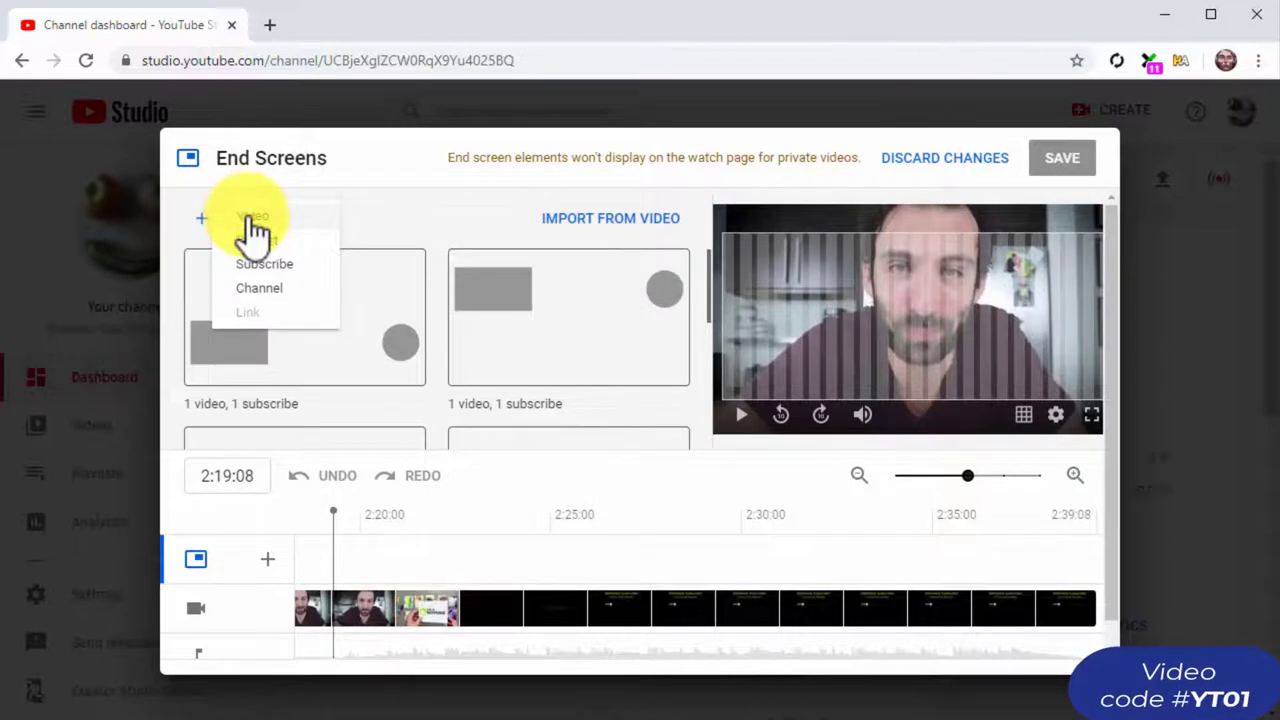
pyautogui.click(273, 264)
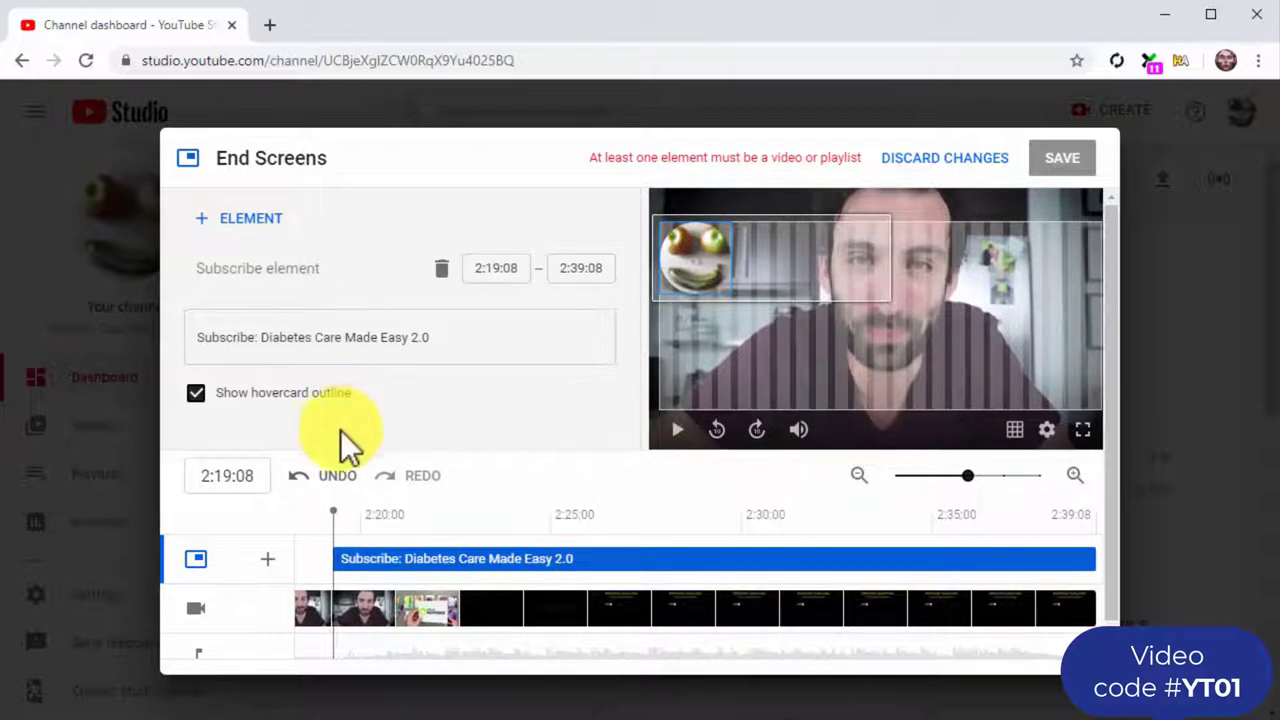
# - Move the end screen editor's playhead to 2:00:00
pyautogui.click(231, 475)
pyautogui.write('2:00:00')
pyautogui.press('Return')
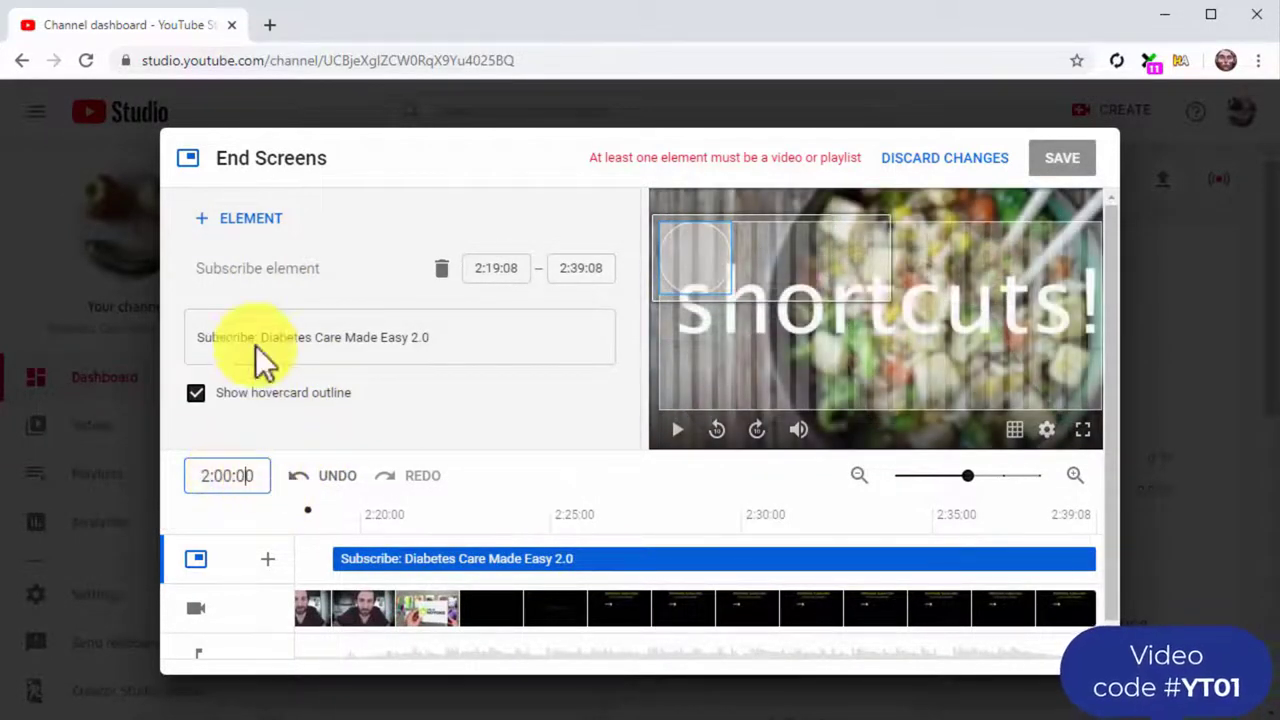
# - Add a Video element set to "Best for viewer" to the end screen and save the end screen
pyautogui.click(255, 220)
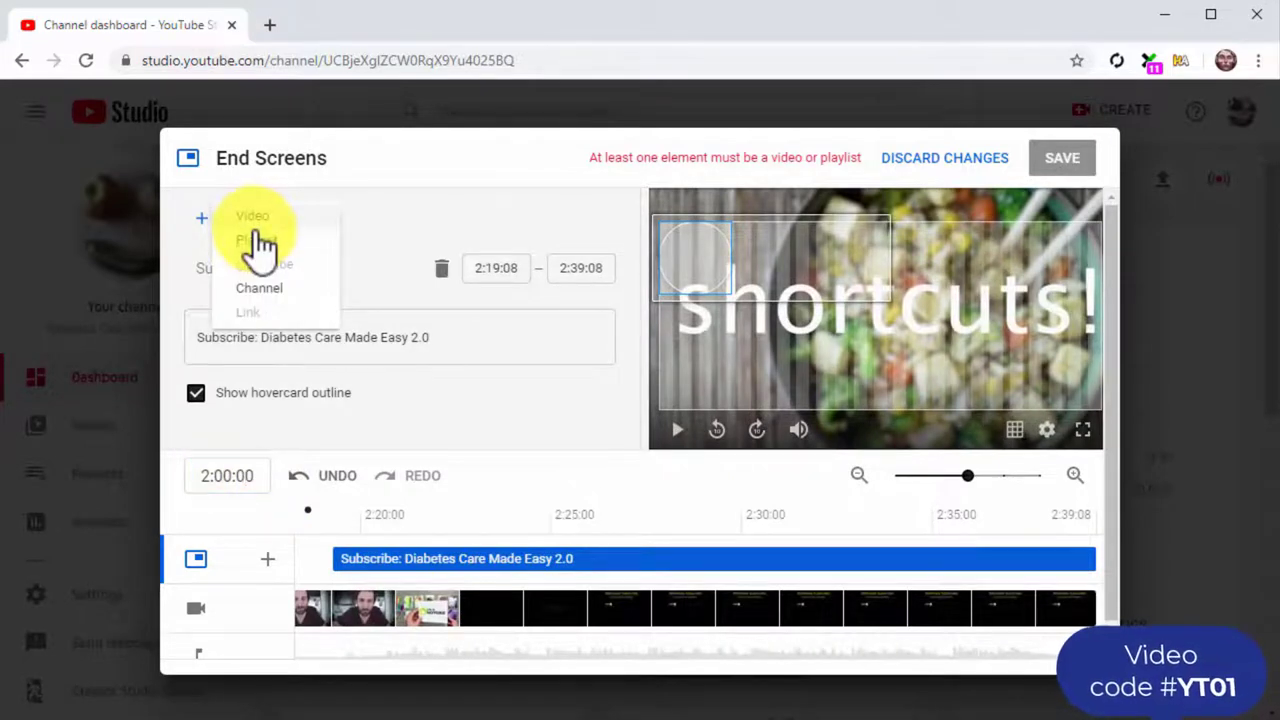
pyautogui.click(280, 218)
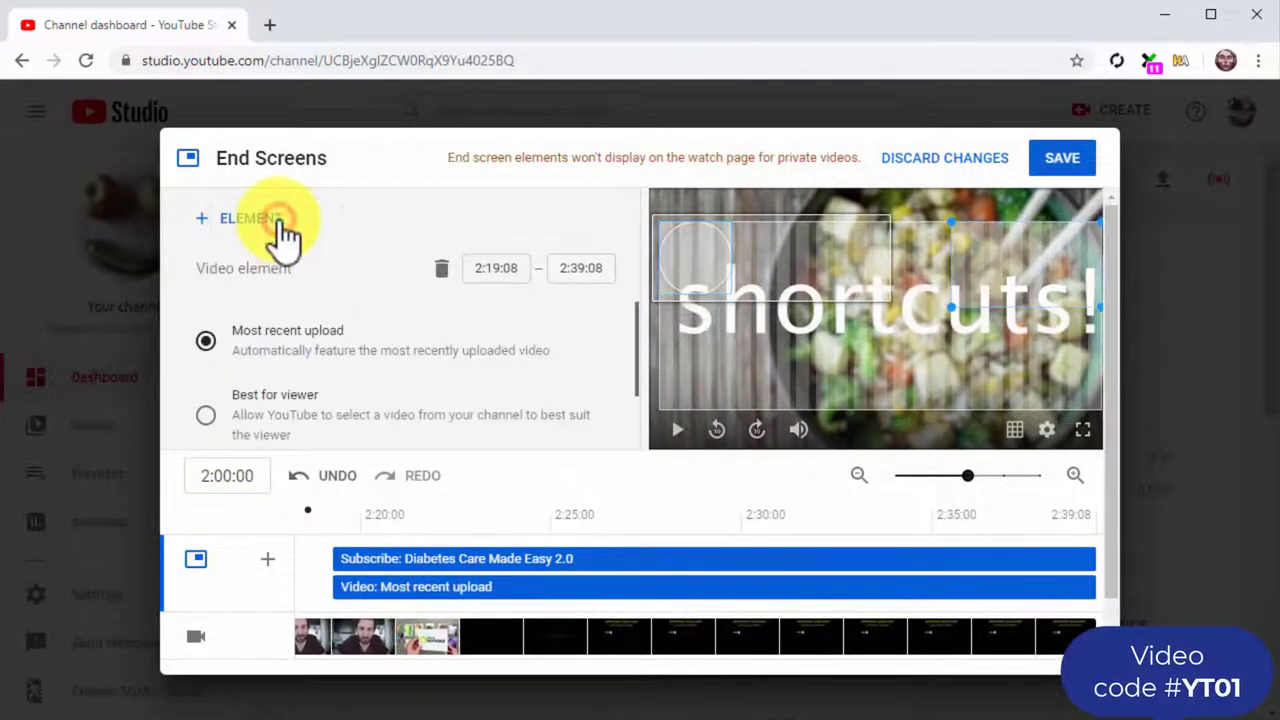
pyautogui.scroll(-1, 310, 370)
pyautogui.click(295, 338)
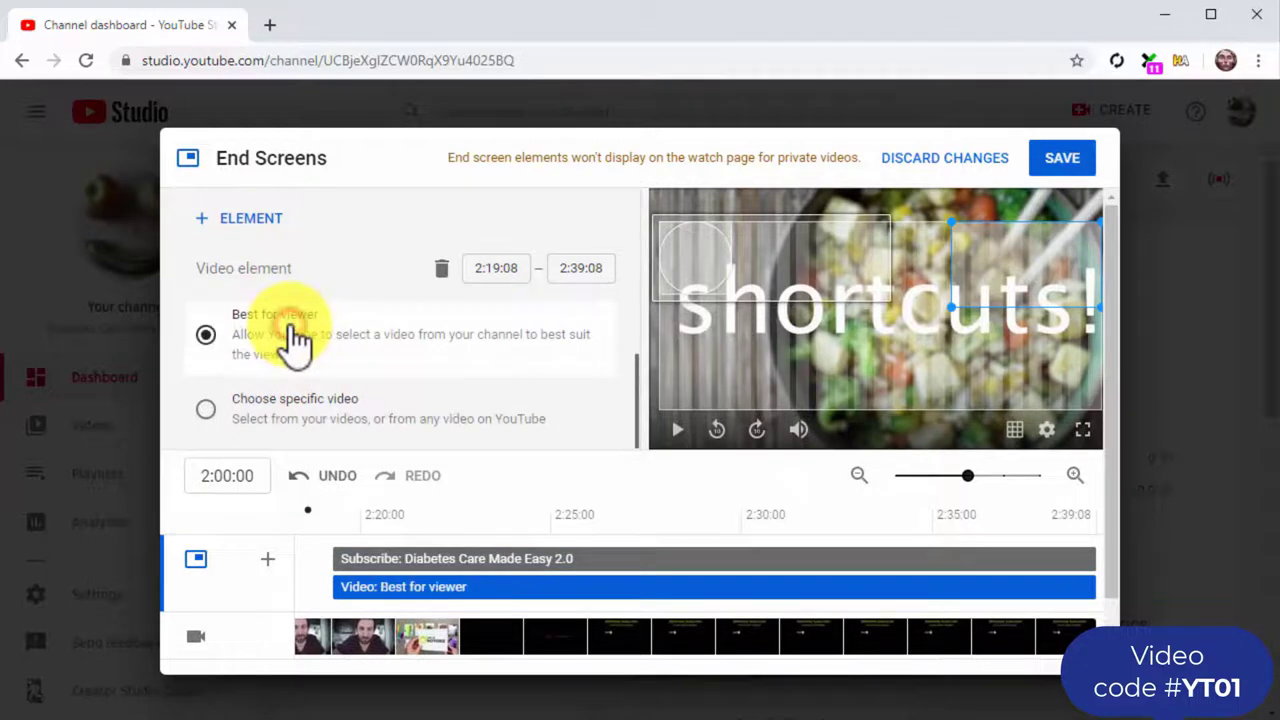
pyautogui.click(1058, 158)
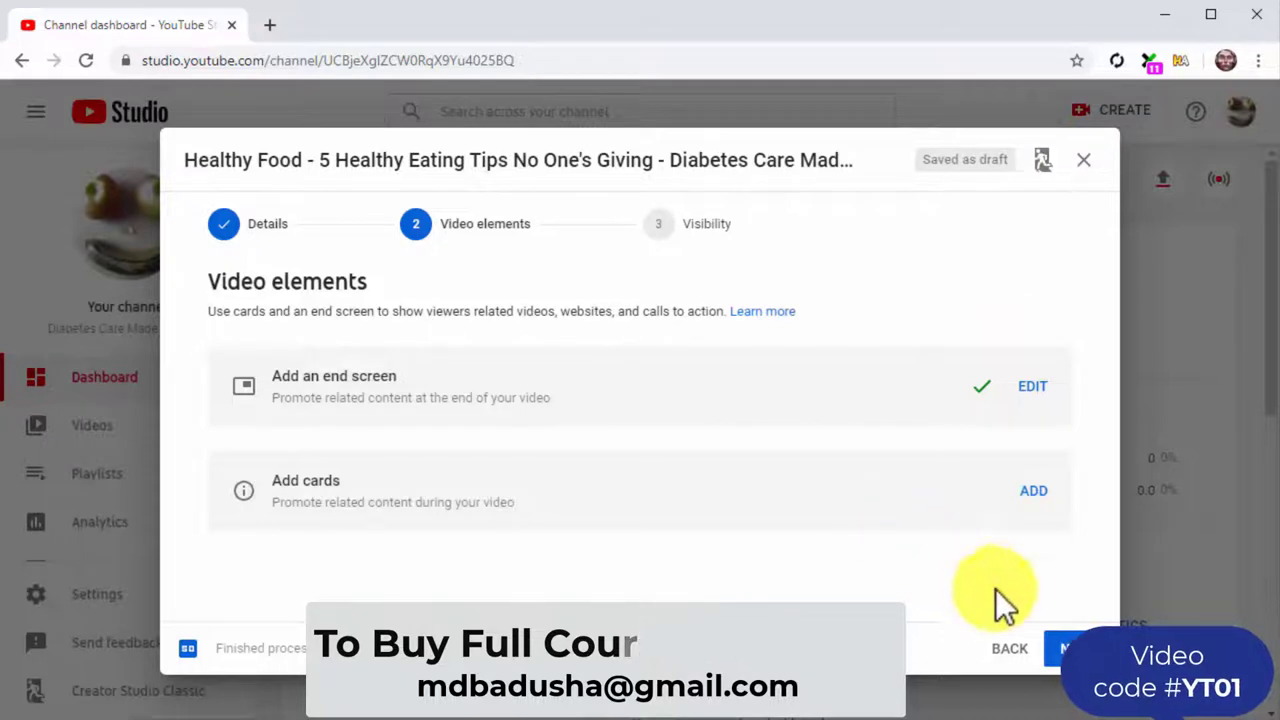
# - Publish the video with Public visibility and copy its video link
pyautogui.click(1068, 642)
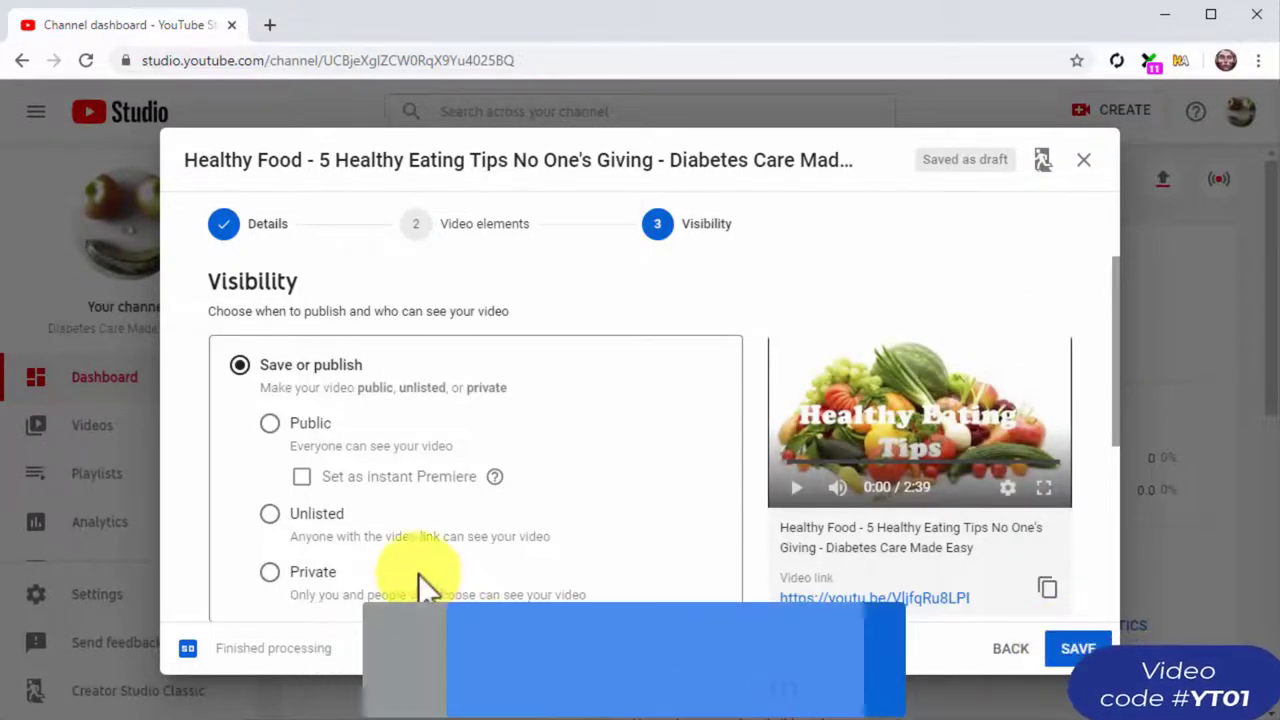
pyautogui.click(268, 426)
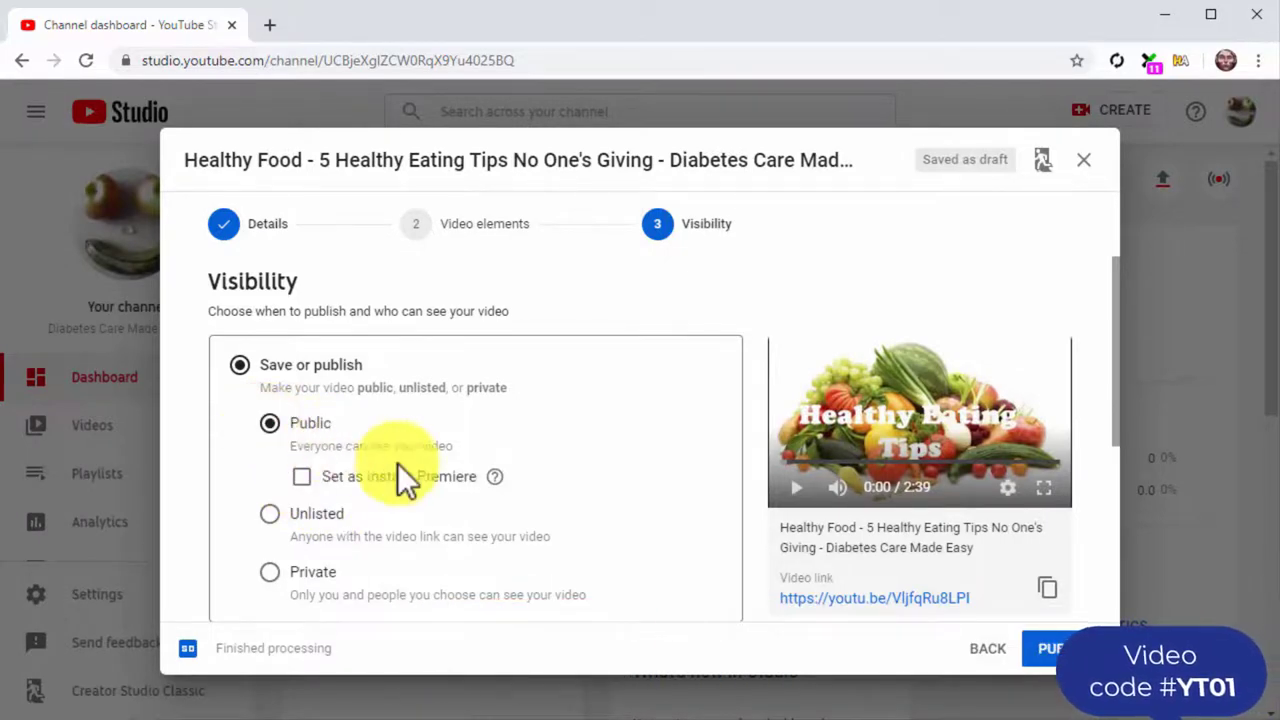
pyautogui.click(1050, 650)
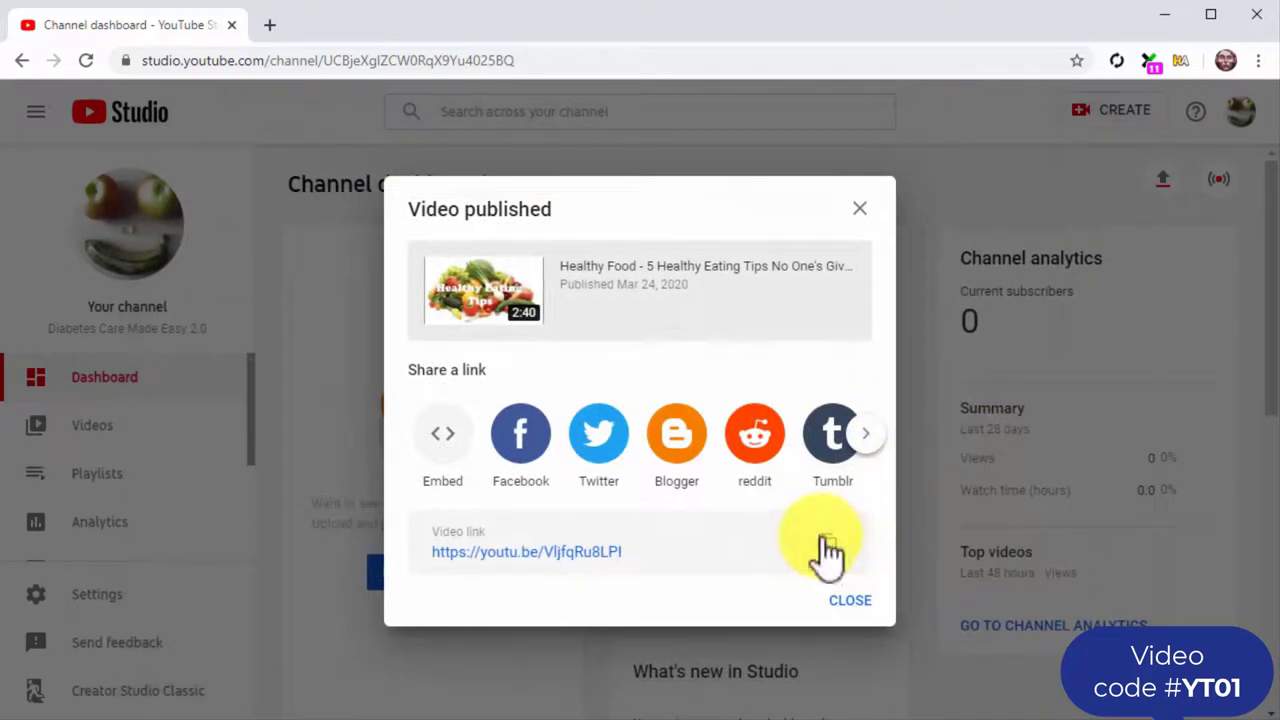
pyautogui.click(830, 554)
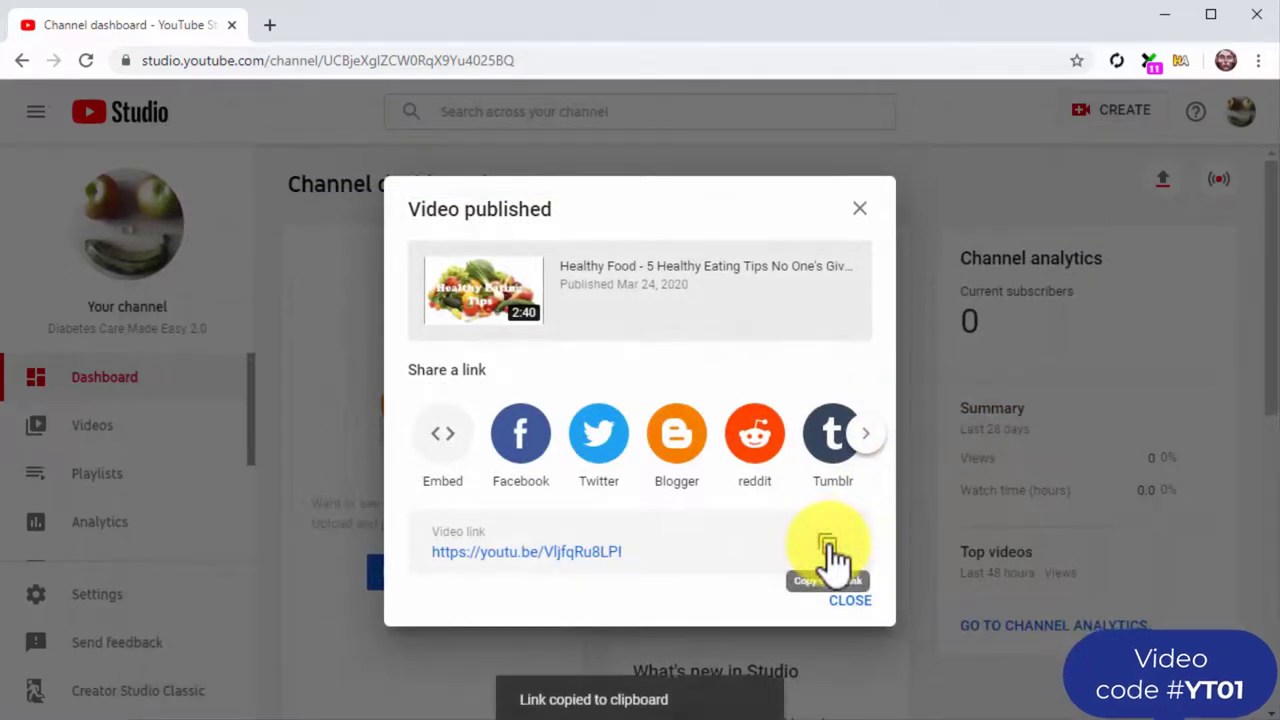